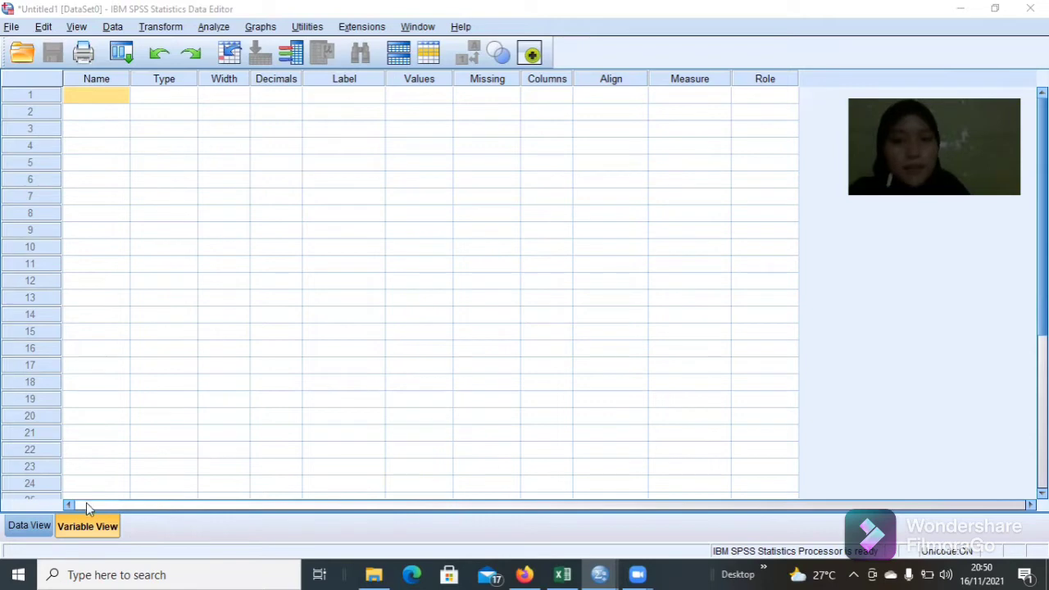
{"action": "left_click", "coordinate": [24, 528]}
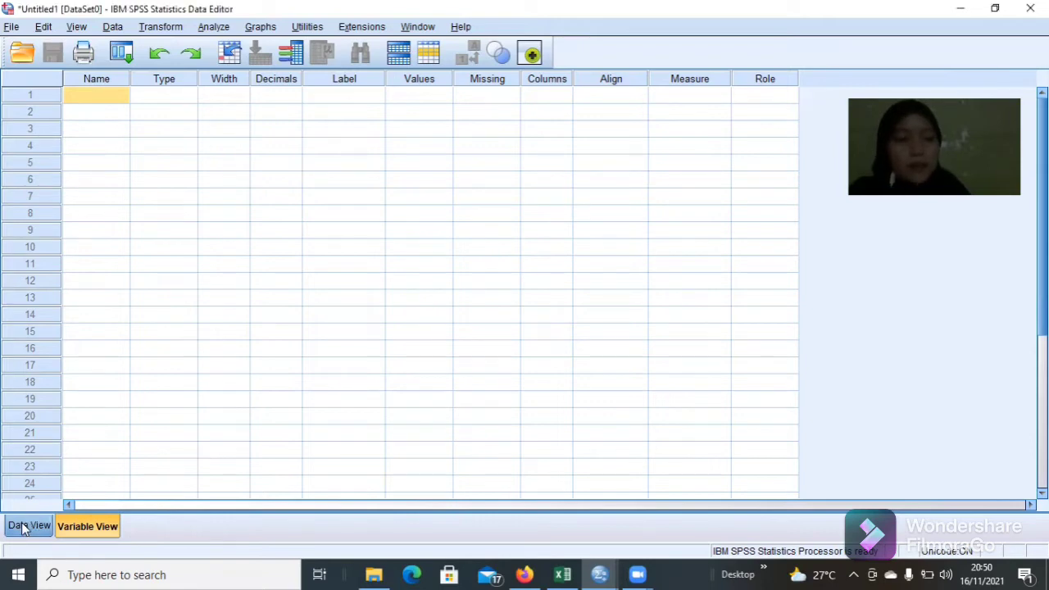
{"action": "left_click", "coordinate": [26, 527]}
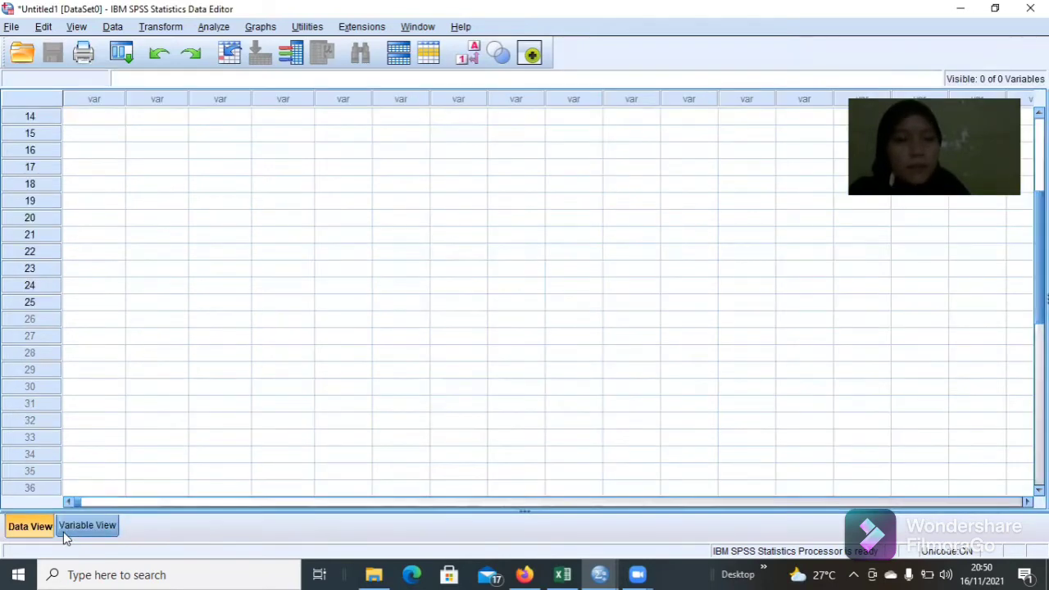
{"action": "left_click", "coordinate": [64, 528]}
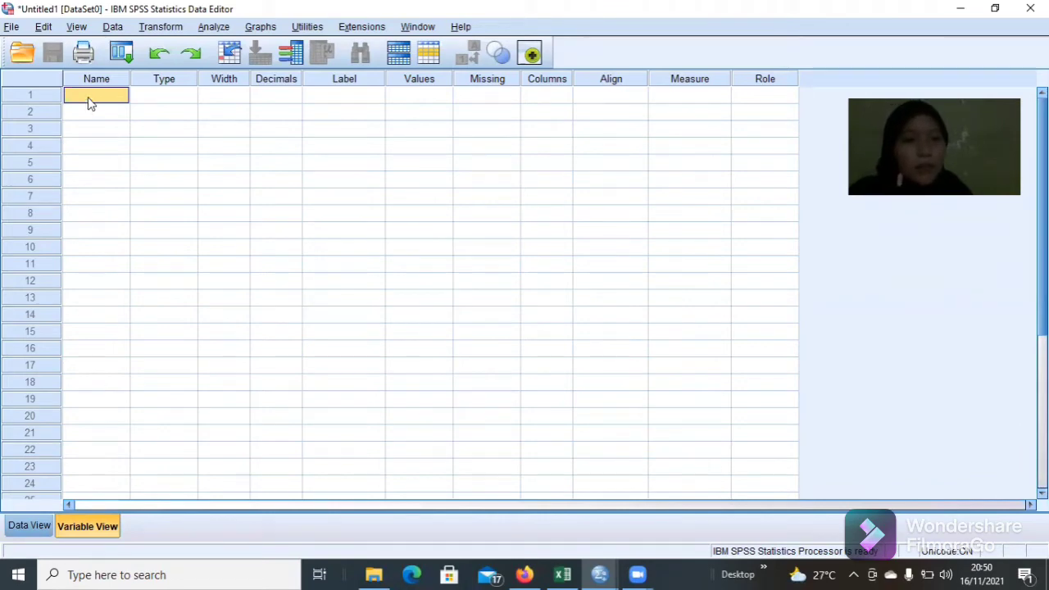
Name the first variable A and set its decimals to 0.
{"action": "type", "text": "a"}
{"action": "key", "text": "BackSpace"}
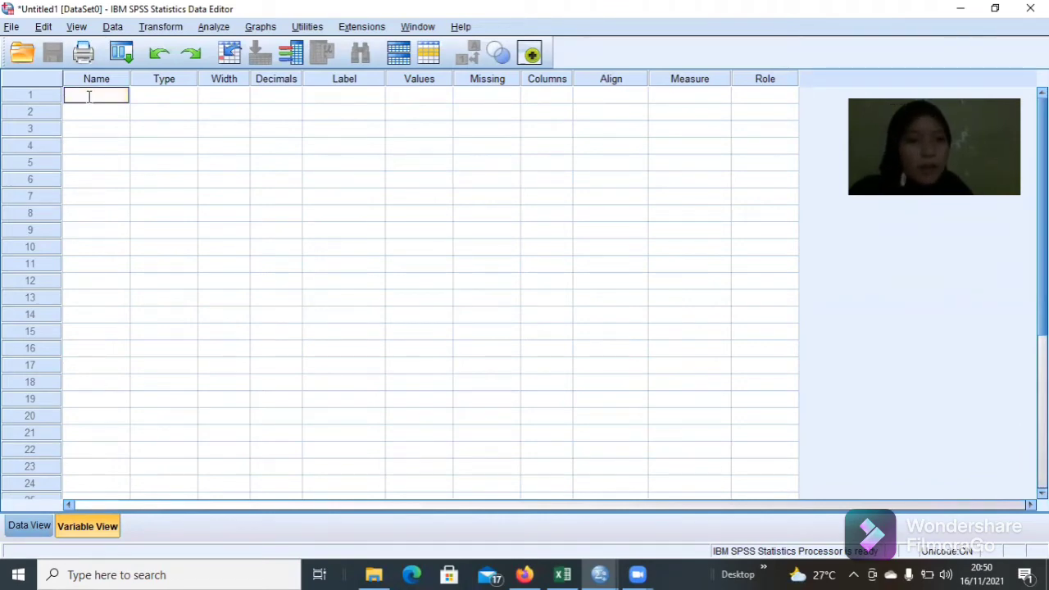
{"action": "left_click", "coordinate": [296, 101]}
{"action": "left_click", "coordinate": [294, 99]}
{"action": "left_click", "coordinate": [295, 99]}
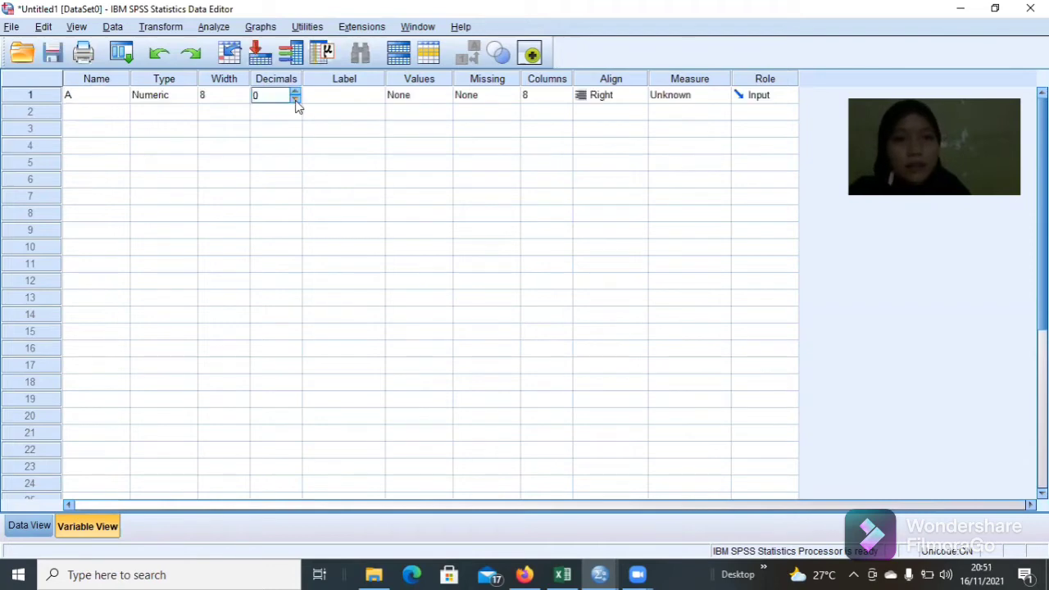
Set variable A's alignment to Center and its measurement level to Scale.
{"action": "left_click", "coordinate": [620, 105]}
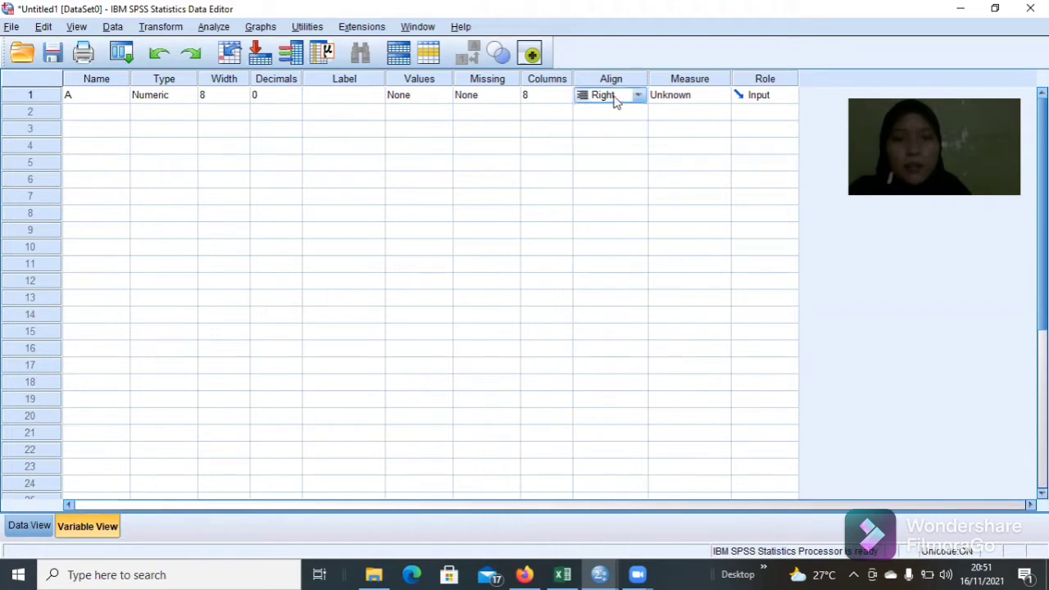
{"action": "left_click", "coordinate": [637, 98]}
{"action": "left_click", "coordinate": [639, 98]}
{"action": "left_click", "coordinate": [638, 97]}
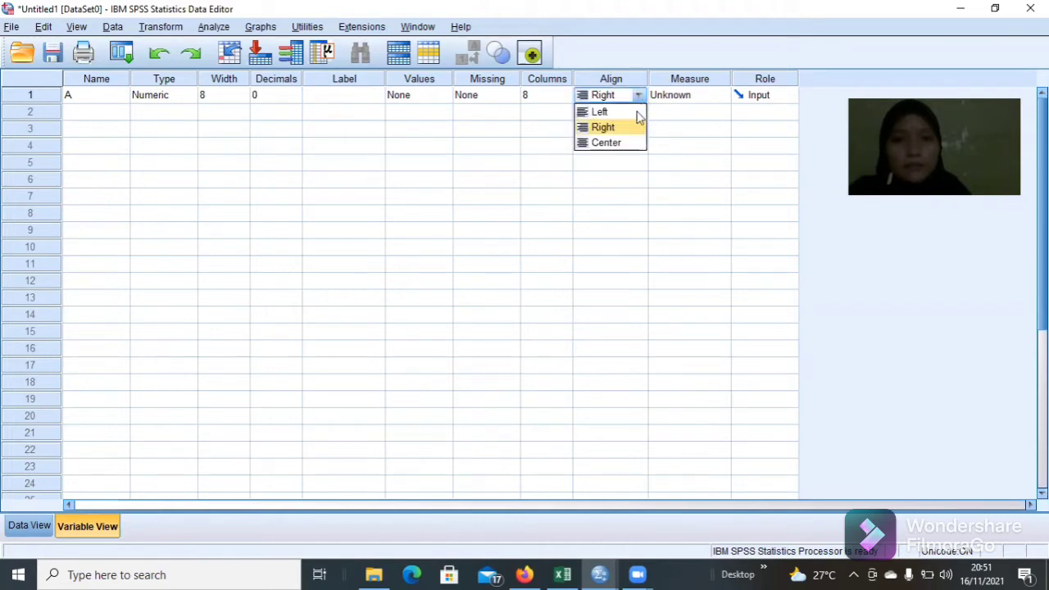
{"action": "left_click", "coordinate": [635, 144]}
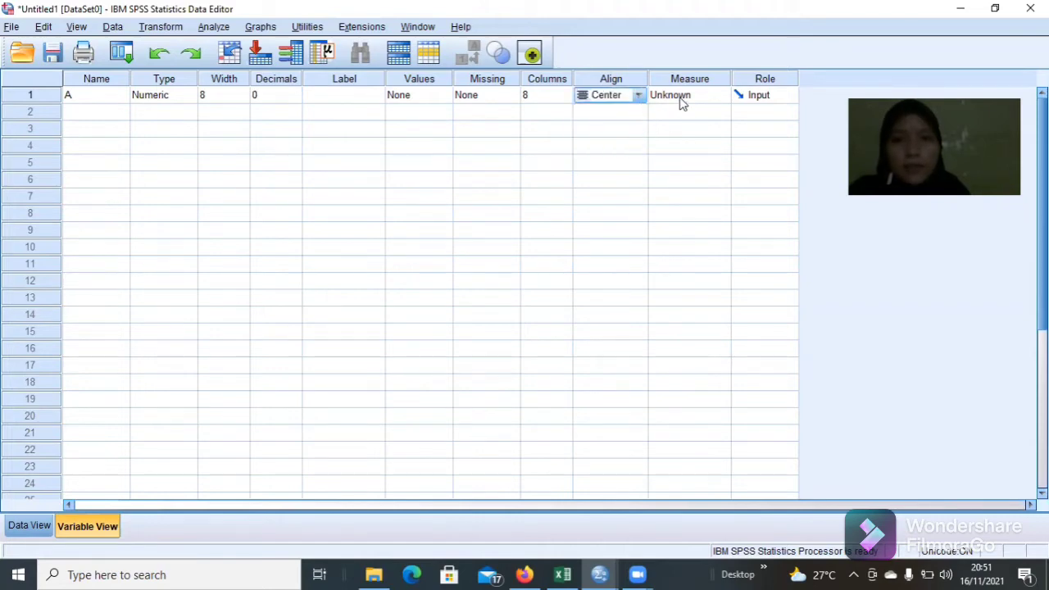
{"action": "left_click", "coordinate": [680, 102]}
{"action": "left_click", "coordinate": [680, 110]}
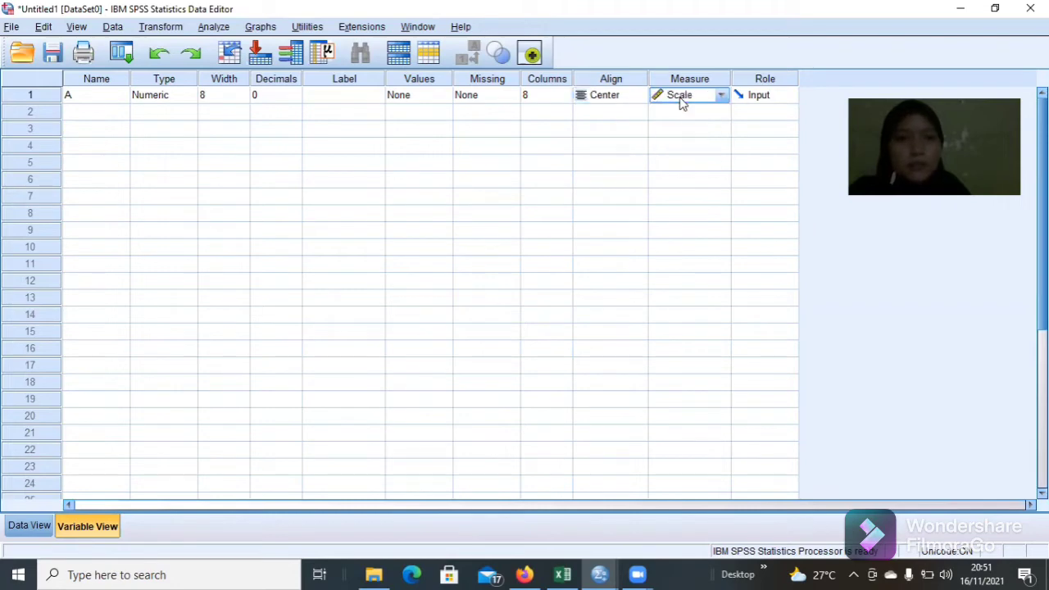
Define a second variable named B with 0 decimals, Center alignment and Scale measurement level.
{"action": "left_click", "coordinate": [114, 110]}
{"action": "type", "text": "B"}
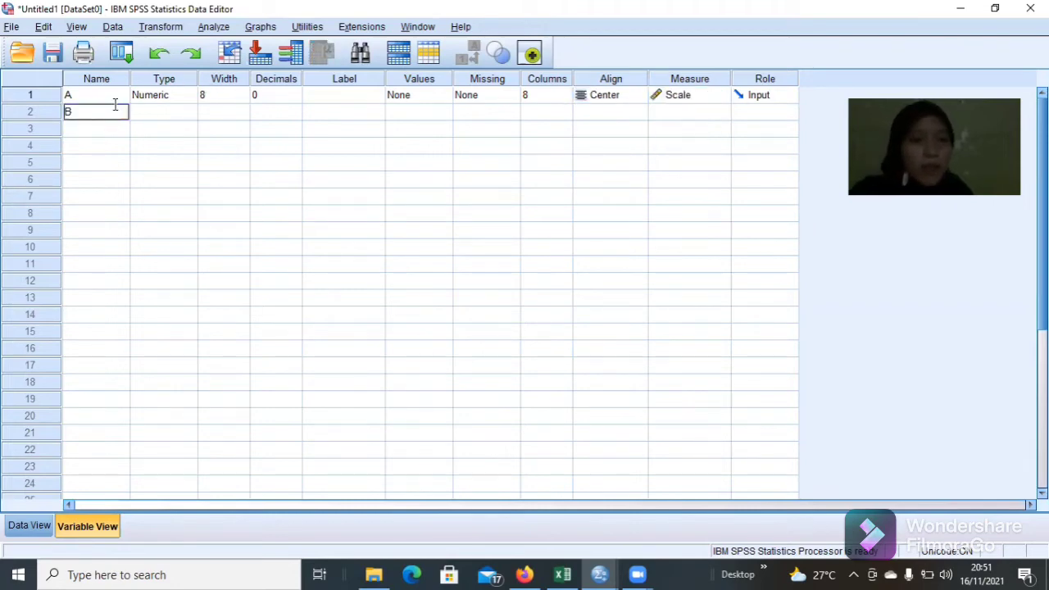
{"action": "left_click", "coordinate": [293, 113]}
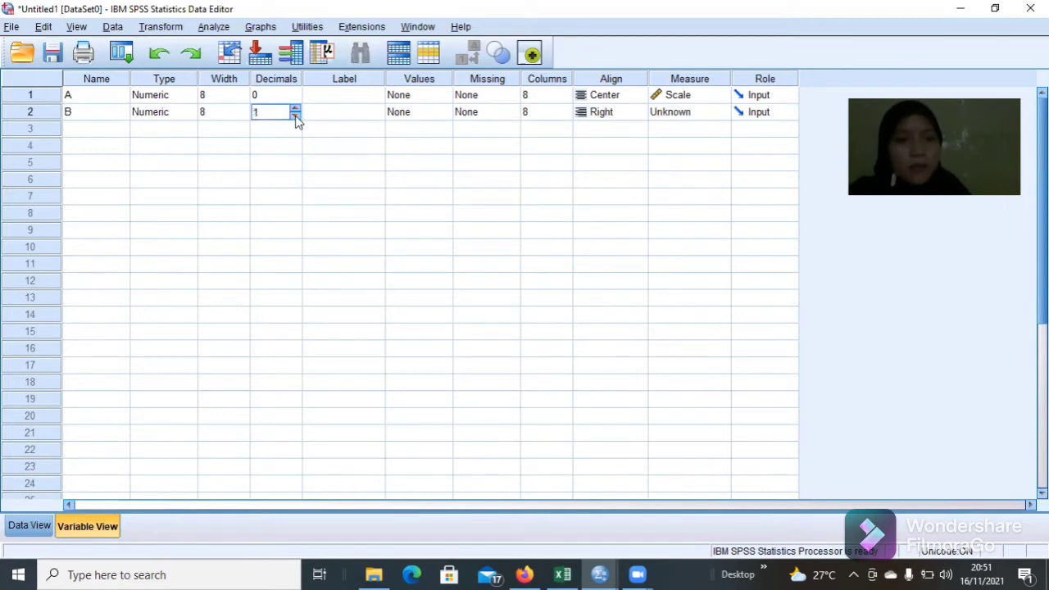
{"action": "left_click", "coordinate": [618, 116]}
{"action": "left_click", "coordinate": [615, 160]}
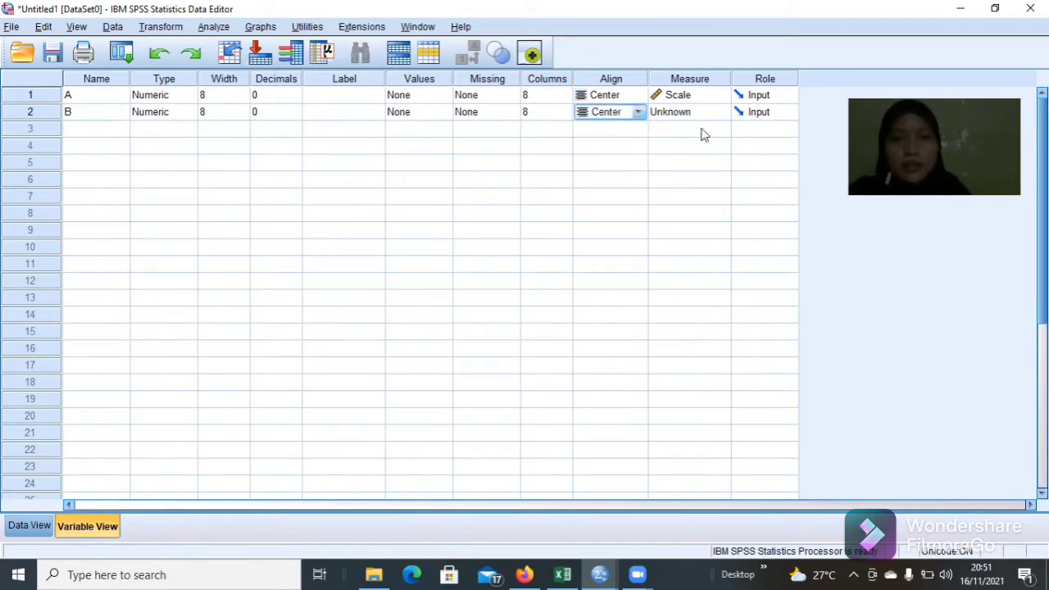
{"action": "left_click", "coordinate": [693, 117]}
{"action": "left_click", "coordinate": [693, 128]}
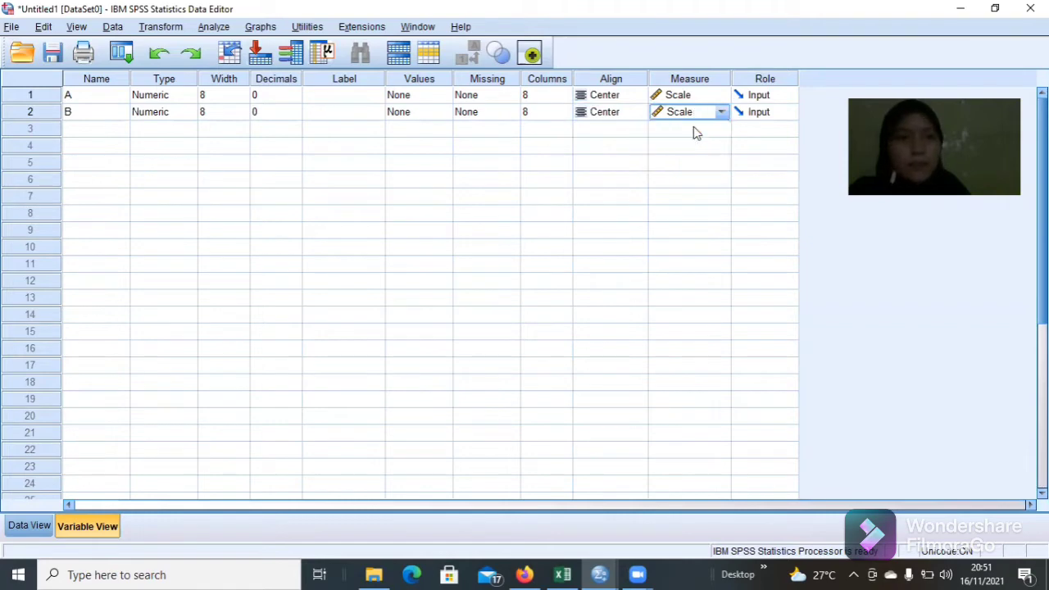
Add variable C in the third row with 0 decimals, centered alignment and the Scale measure.
{"action": "left_click", "coordinate": [105, 131]}
{"action": "type", "text": "C"}
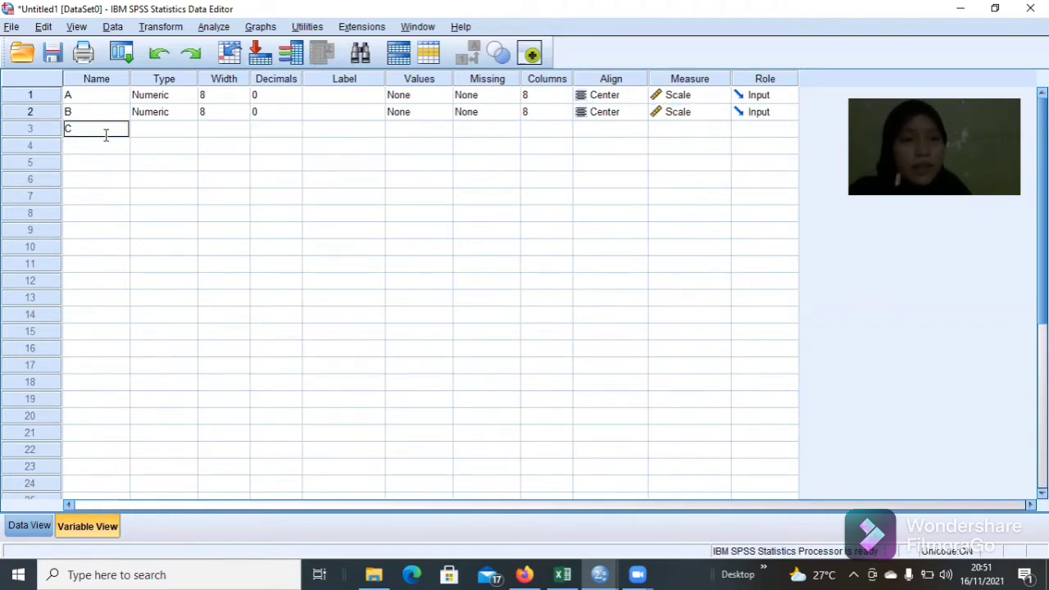
{"action": "left_click", "coordinate": [293, 133]}
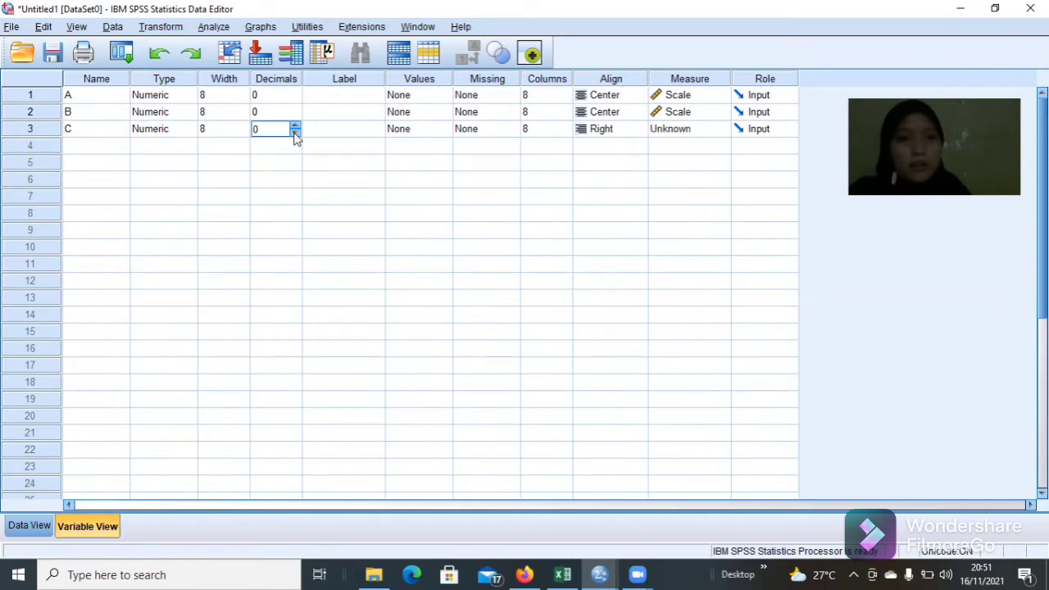
{"action": "left_click", "coordinate": [599, 137]}
{"action": "left_click", "coordinate": [611, 175]}
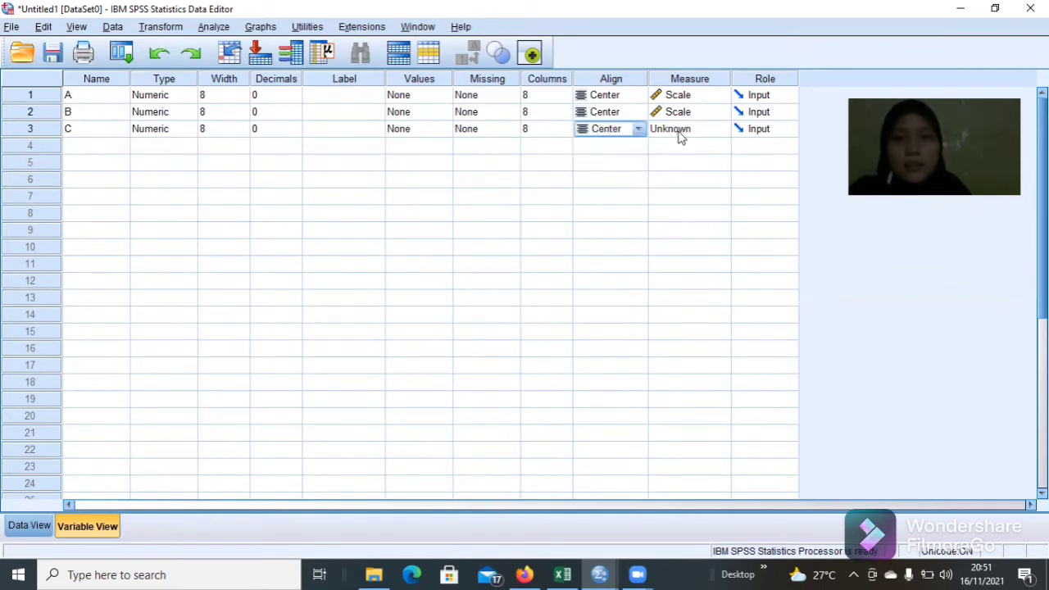
{"action": "left_click", "coordinate": [679, 137]}
{"action": "left_click", "coordinate": [680, 145]}
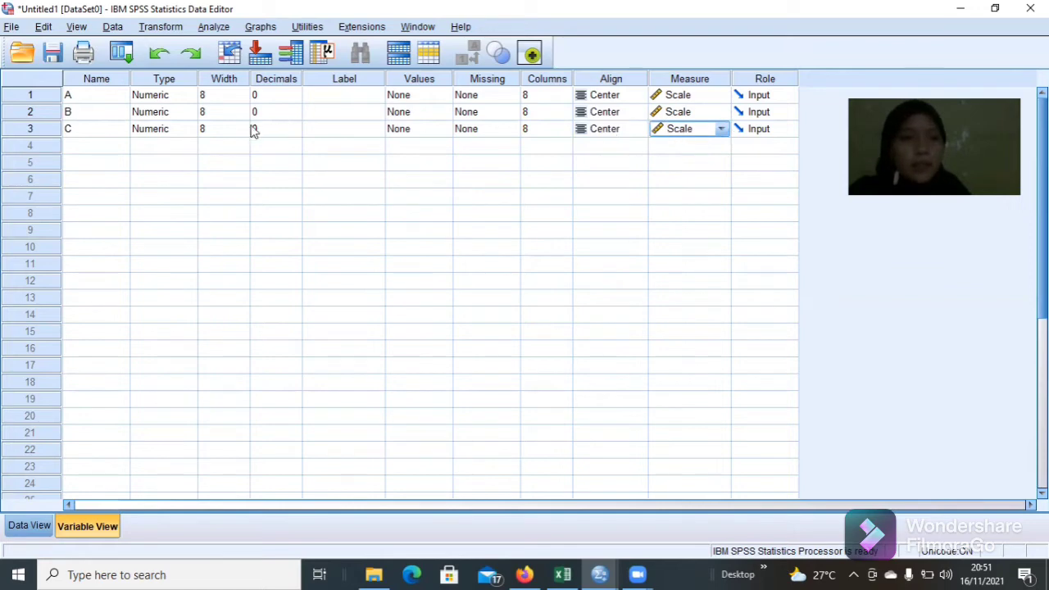
Create variable D in the fourth row, with 0 decimals, Center alignment and Scale as its measure.
{"action": "left_click", "coordinate": [114, 145]}
{"action": "type", "text": "D"}
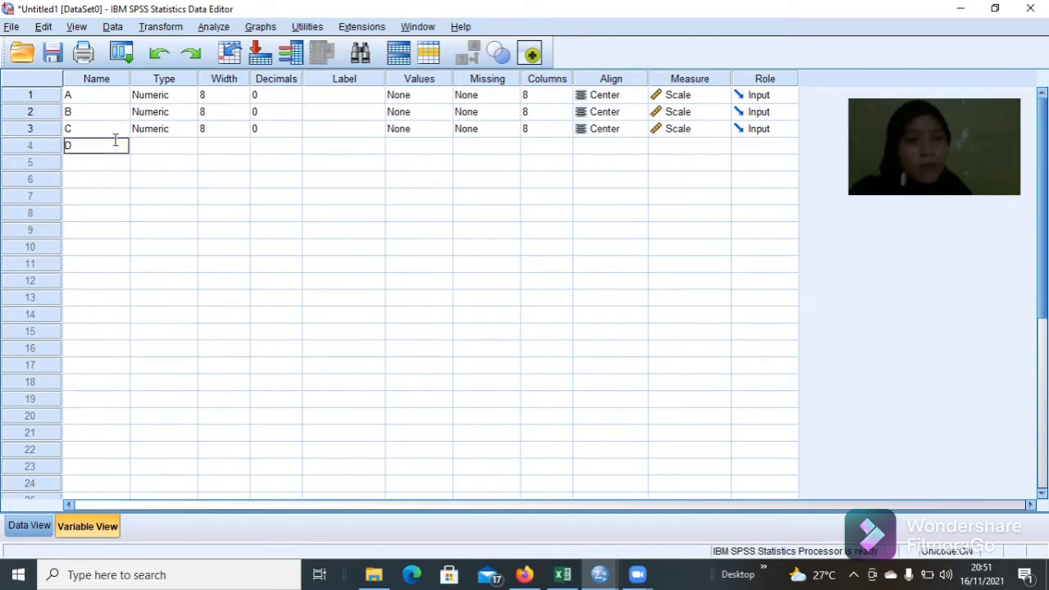
{"action": "left_click", "coordinate": [300, 152]}
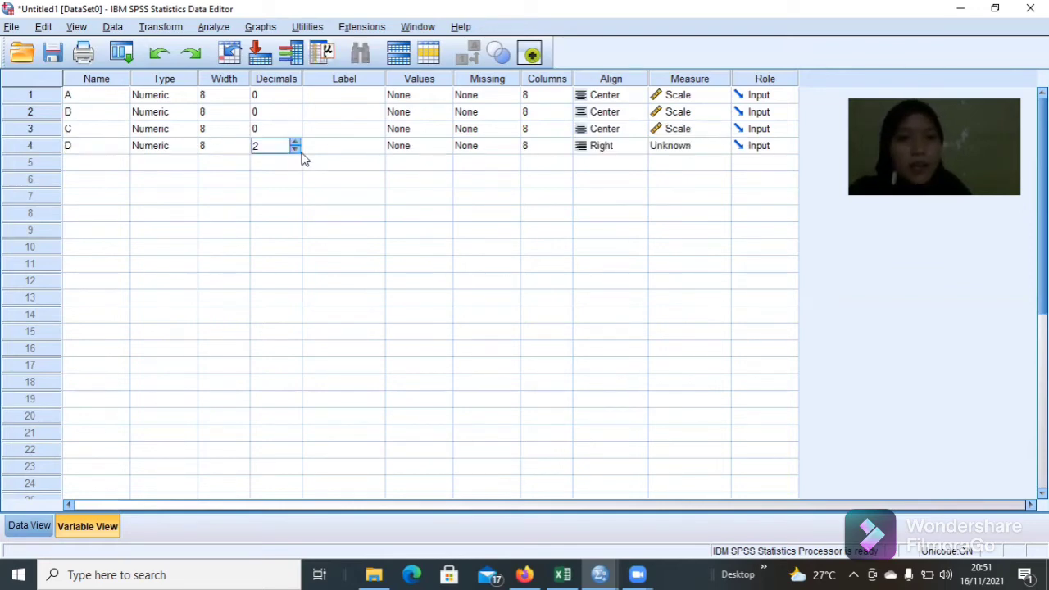
{"action": "left_click", "coordinate": [295, 149]}
{"action": "left_click", "coordinate": [637, 146]}
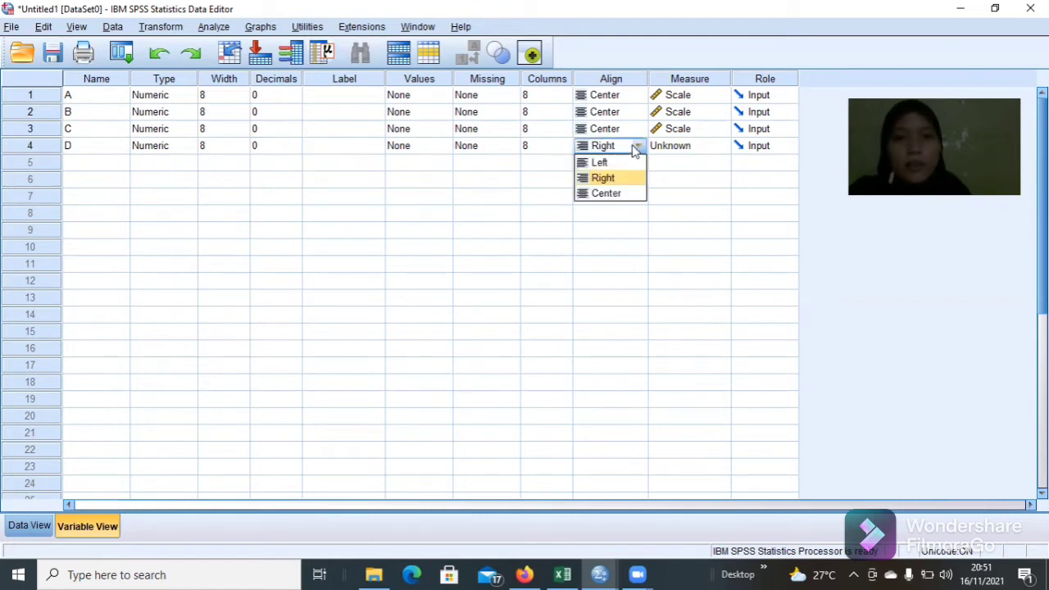
{"action": "left_click", "coordinate": [629, 194]}
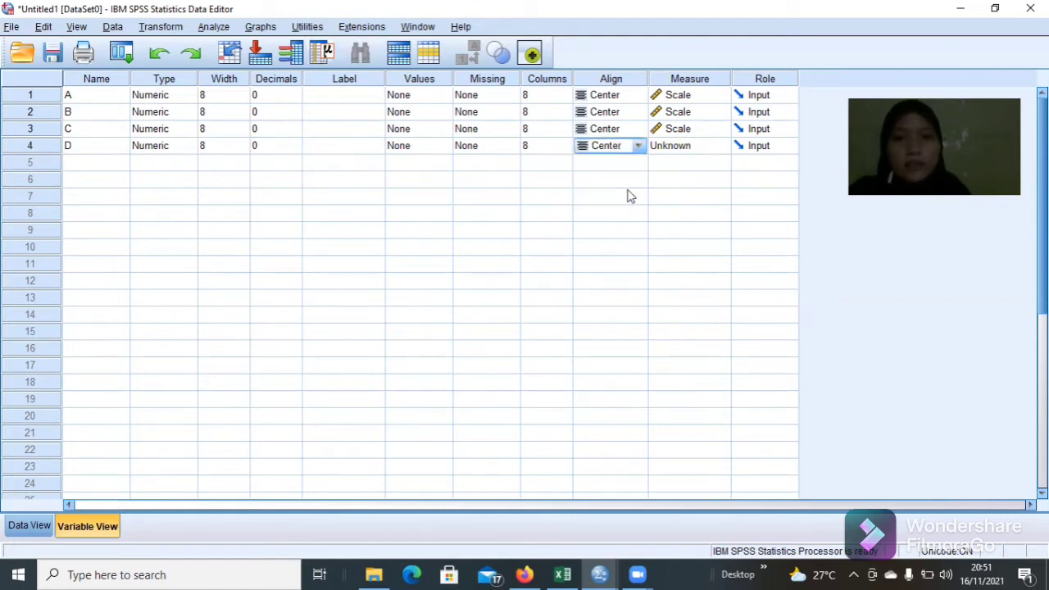
{"action": "left_click", "coordinate": [672, 148]}
{"action": "left_click", "coordinate": [679, 167]}
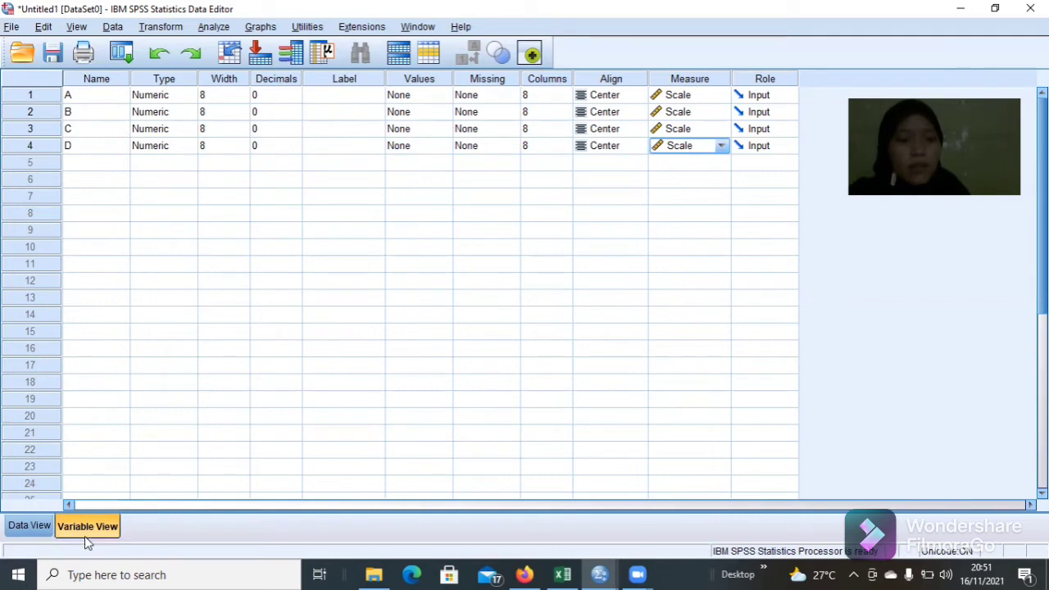
Show the data grid, copy the values in A2:D26 of the Excel sheet, and return to the SPSS Data Editor.
{"action": "left_click", "coordinate": [37, 525]}
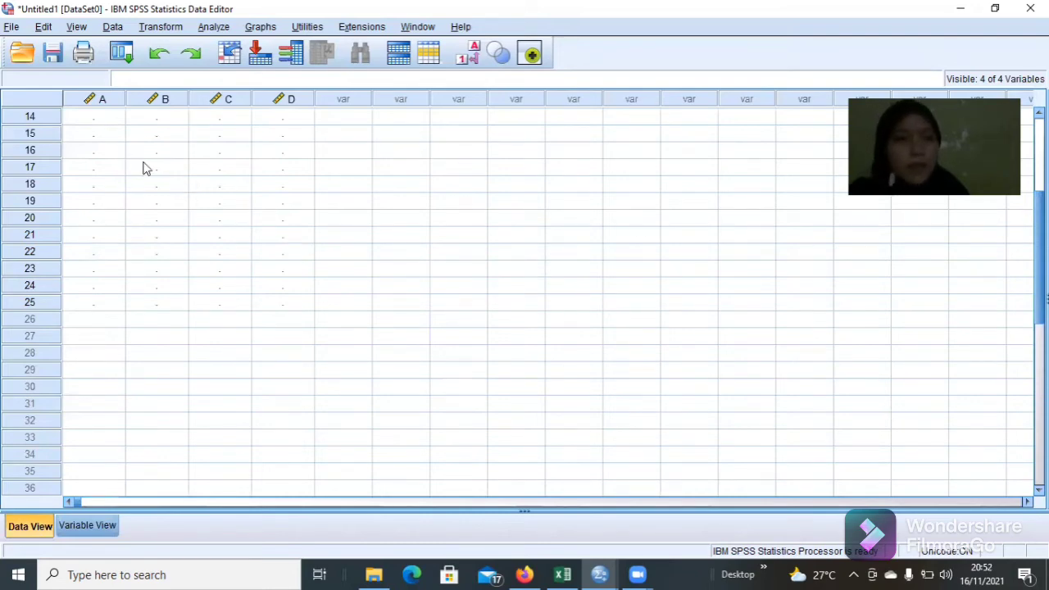
{"action": "mouse_move", "coordinate": [566, 574]}
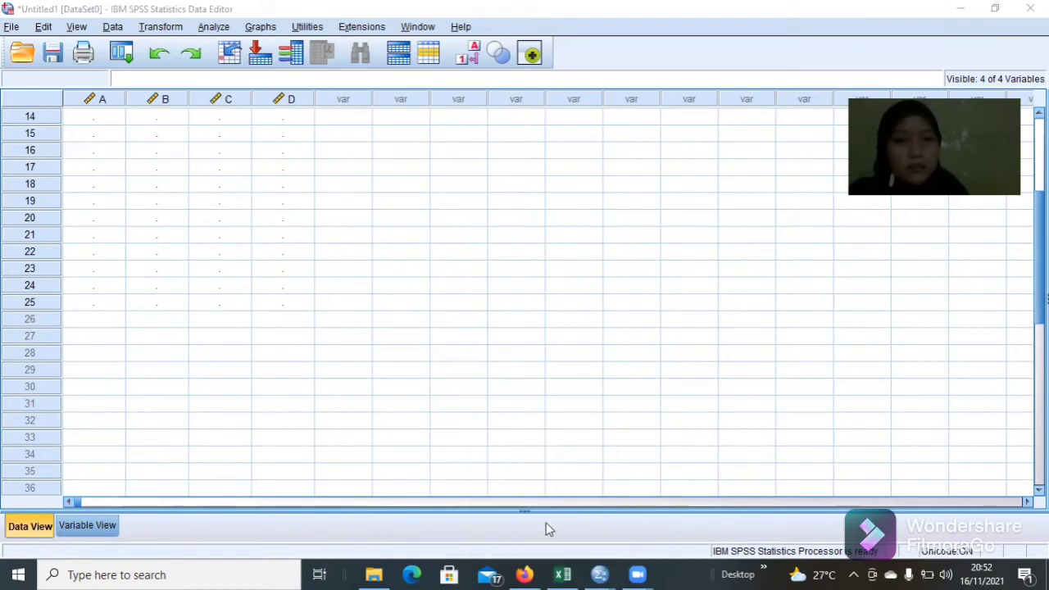
{"action": "key", "text": "alt+Tab"}
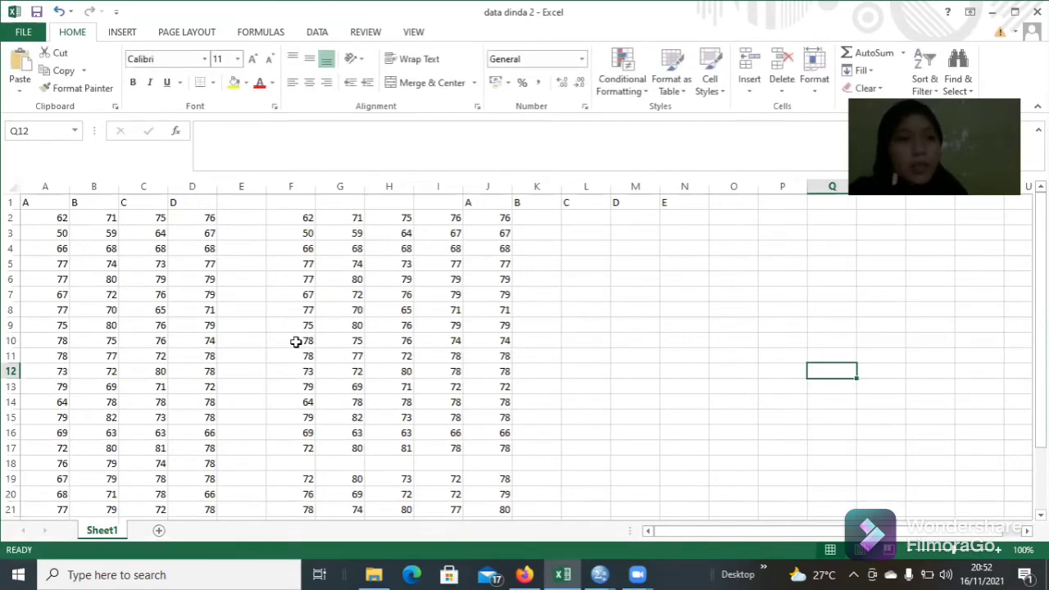
{"action": "left_click_drag", "start_coordinate": [42, 219], "coordinate": [189, 494]}
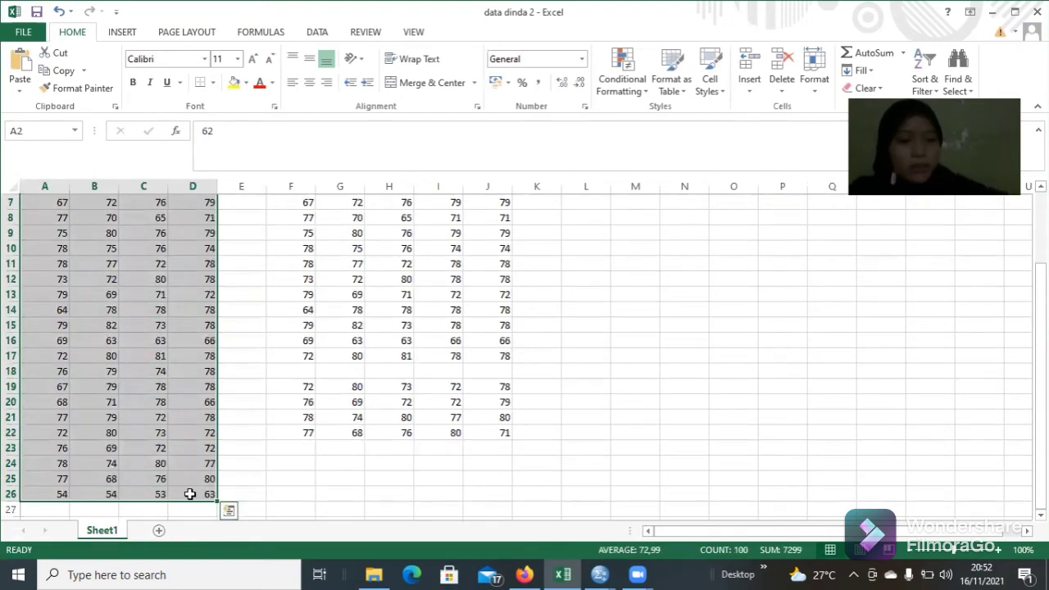
{"action": "key", "text": "ctrl+c"}
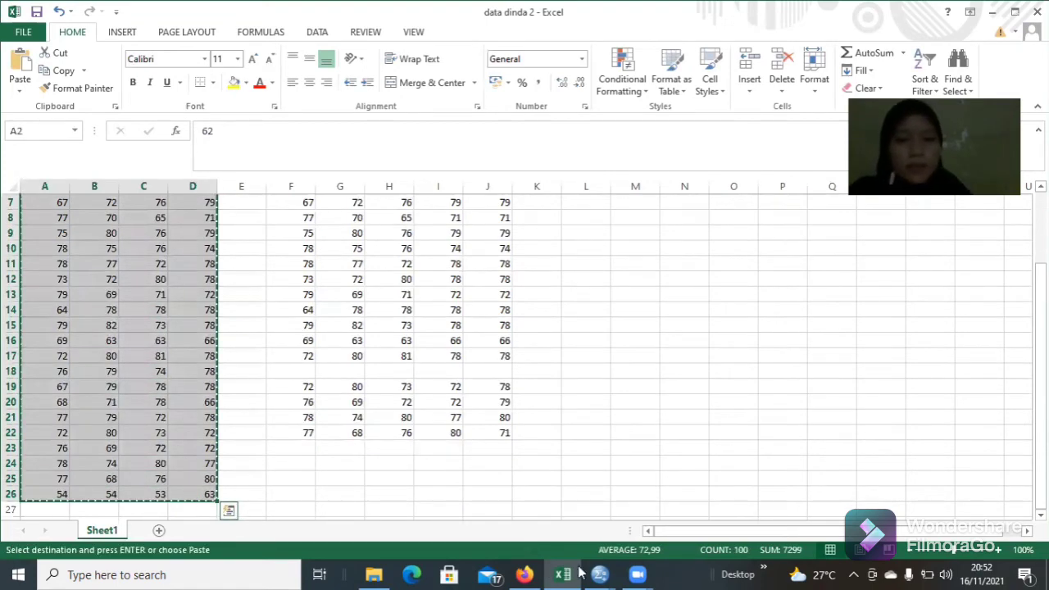
{"action": "left_click", "coordinate": [517, 494]}
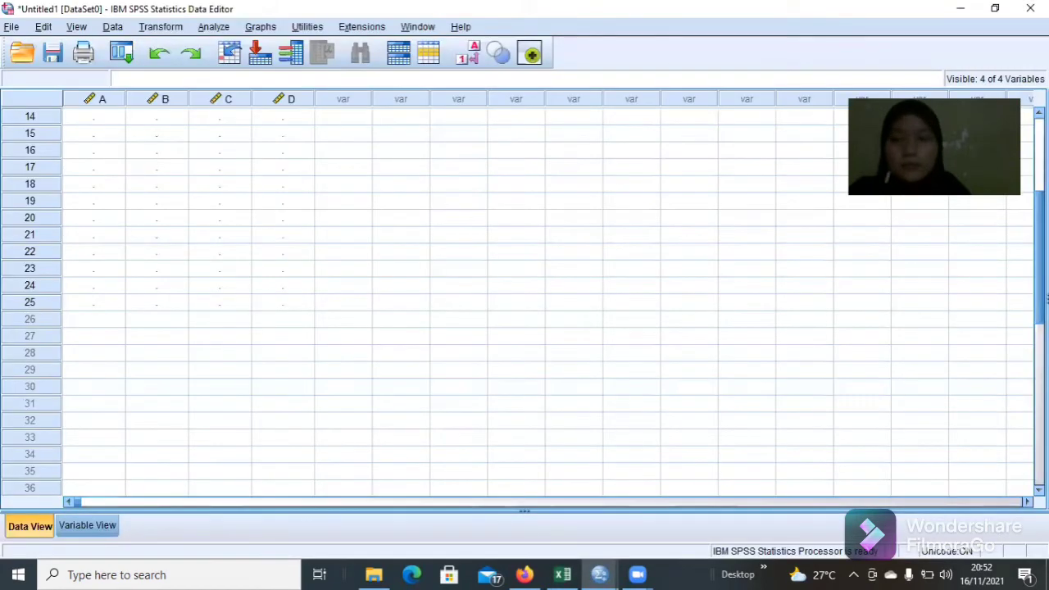
Paste the copied Excel values into variables A to D, starting at row 1 of variable A.
{"action": "key", "text": "ctrl+v"}
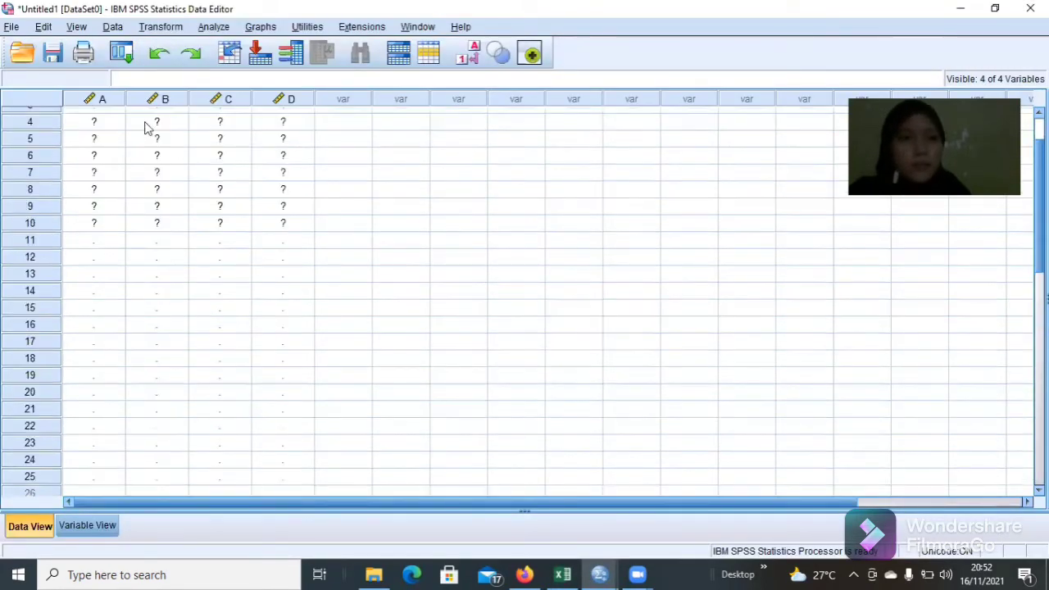
{"action": "key", "text": "ctrl+z"}
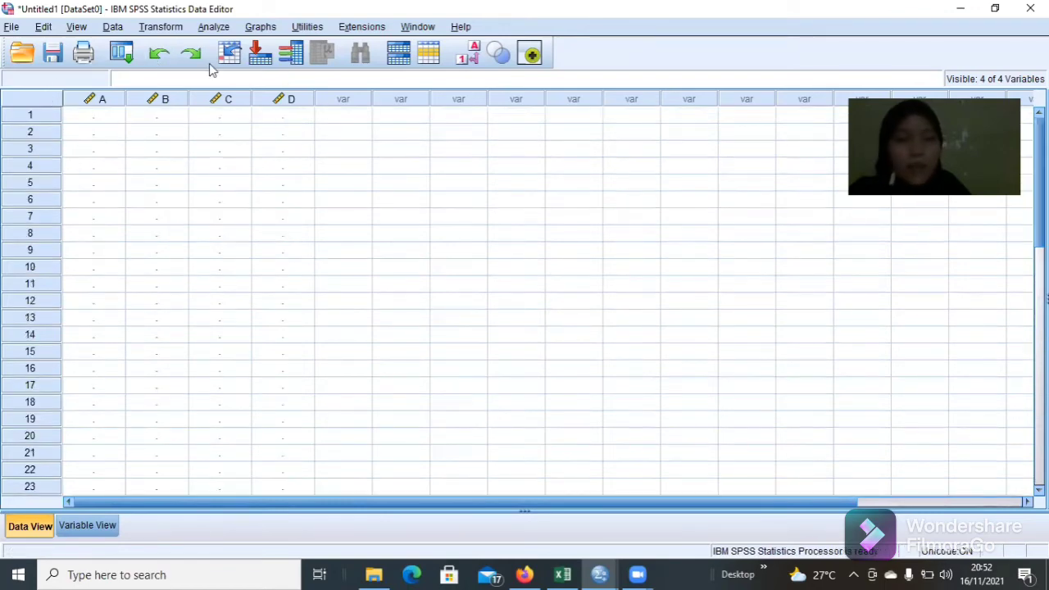
{"action": "left_click", "coordinate": [98, 117]}
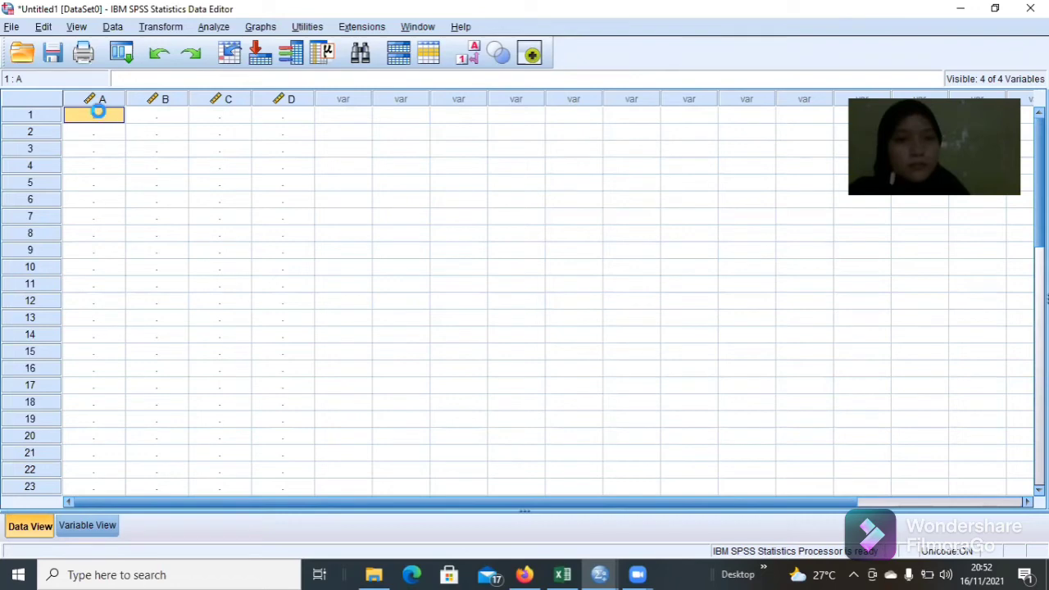
{"action": "key", "text": "ctrl+v"}
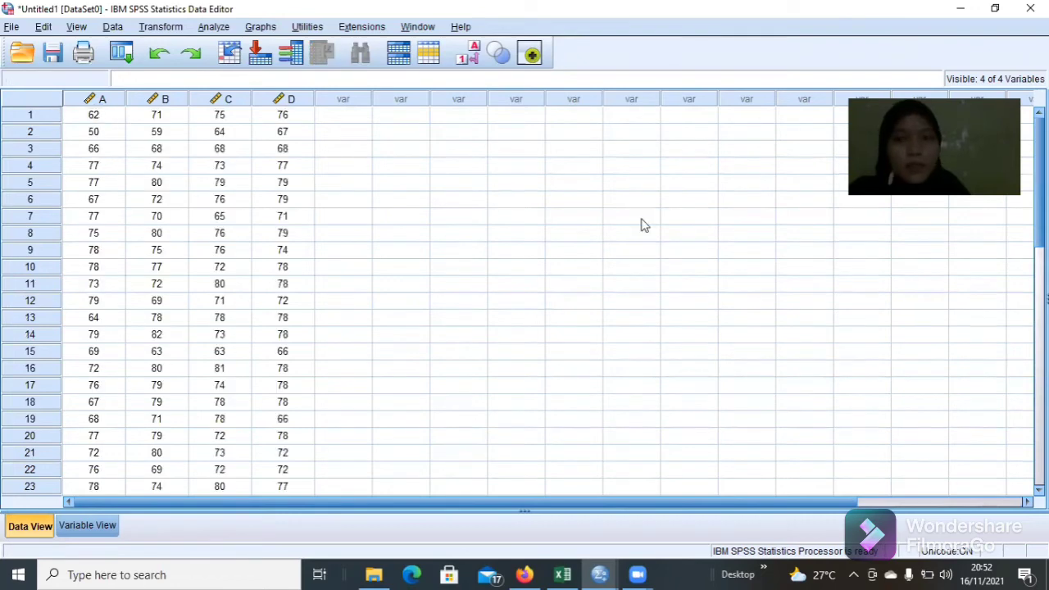
{"action": "scroll", "coordinate": [525, 295], "scroll_direction": "down", "scroll_amount": 8}
{"action": "scroll", "coordinate": [524, 295], "scroll_direction": "up", "scroll_amount": 8}
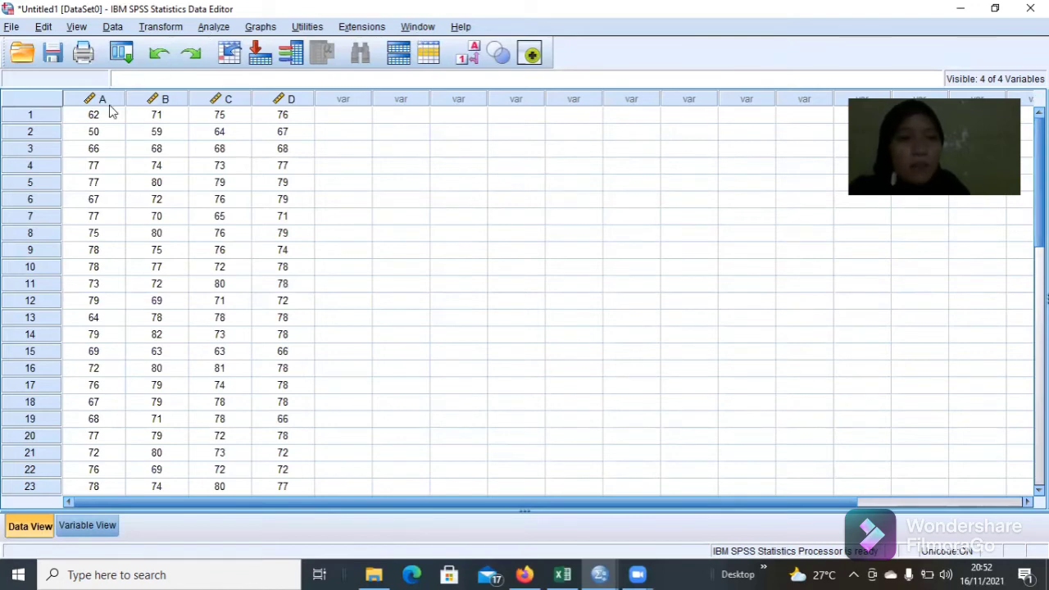
Open Linear Regression and remove every variable left in the Independent(s) list.
{"action": "left_click", "coordinate": [215, 27]}
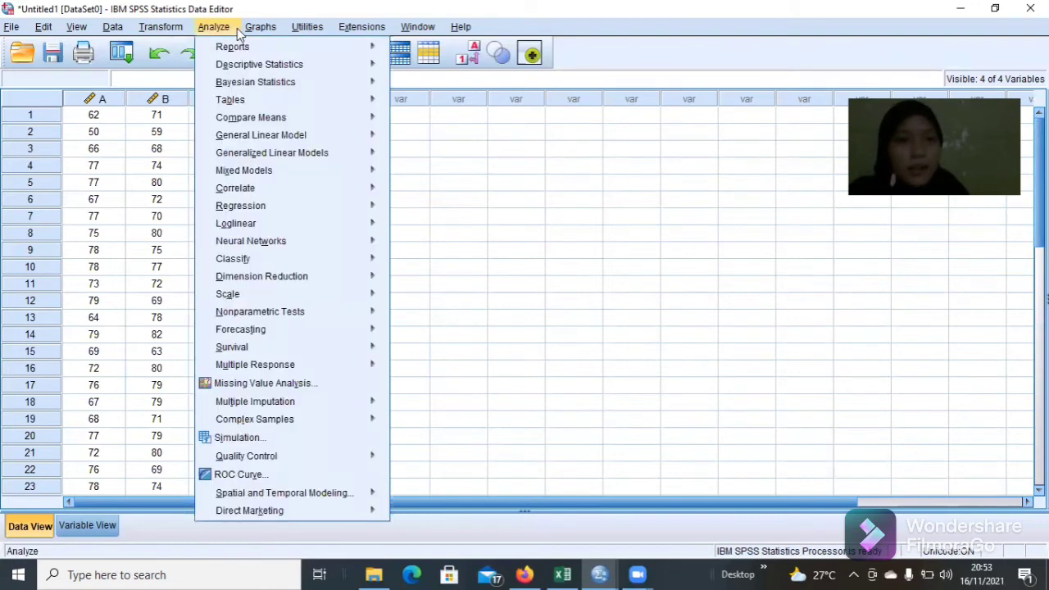
{"action": "mouse_move", "coordinate": [274, 210]}
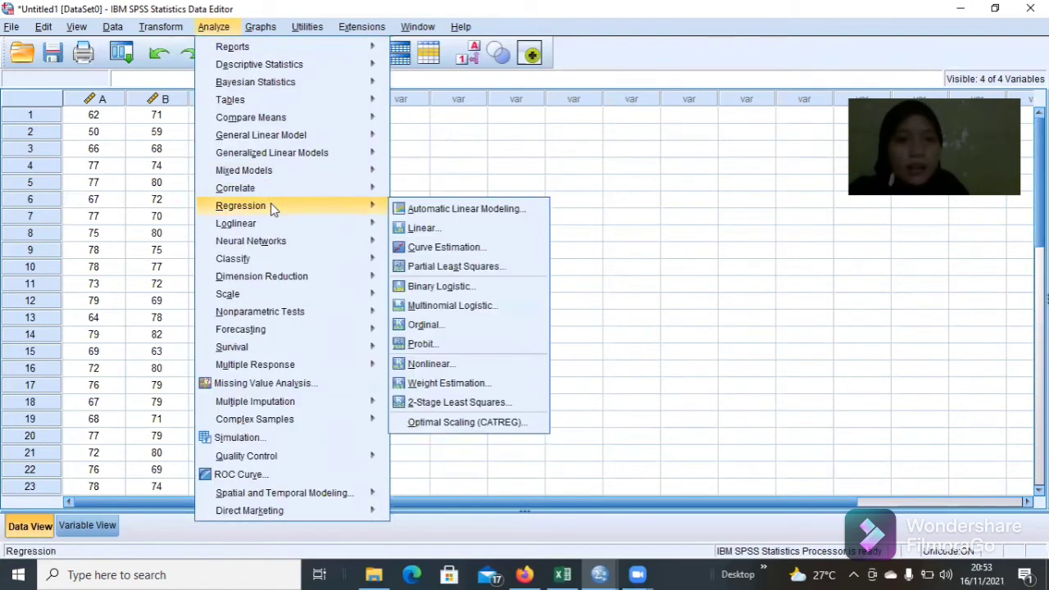
{"action": "left_click", "coordinate": [414, 229]}
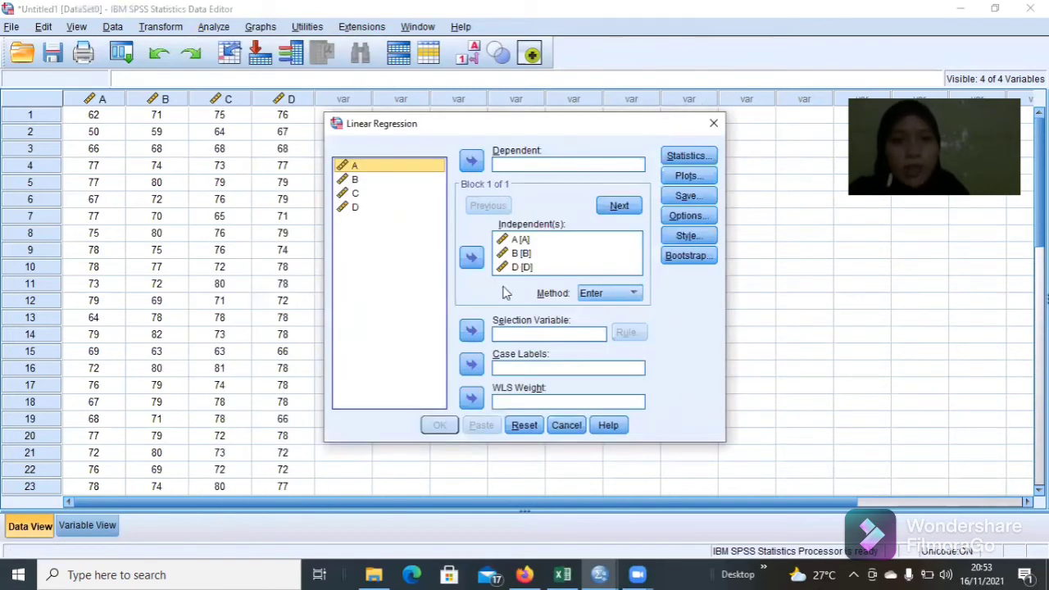
{"action": "left_click", "coordinate": [471, 258]}
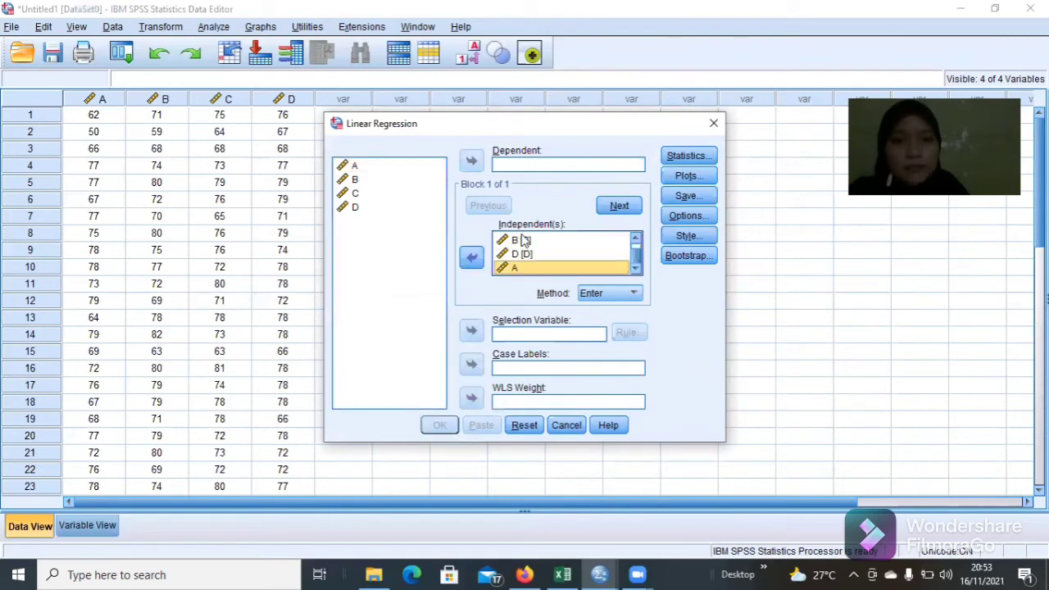
{"action": "left_click", "coordinate": [522, 236]}
{"action": "left_click", "coordinate": [469, 256]}
{"action": "left_click", "coordinate": [504, 258]}
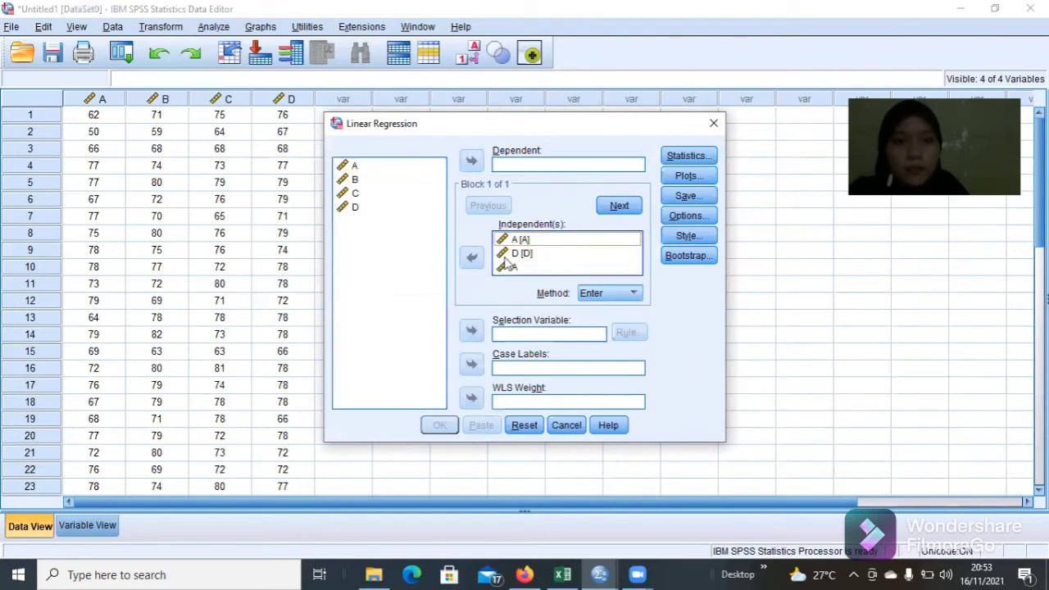
{"action": "left_click", "coordinate": [518, 254]}
{"action": "left_click", "coordinate": [472, 257]}
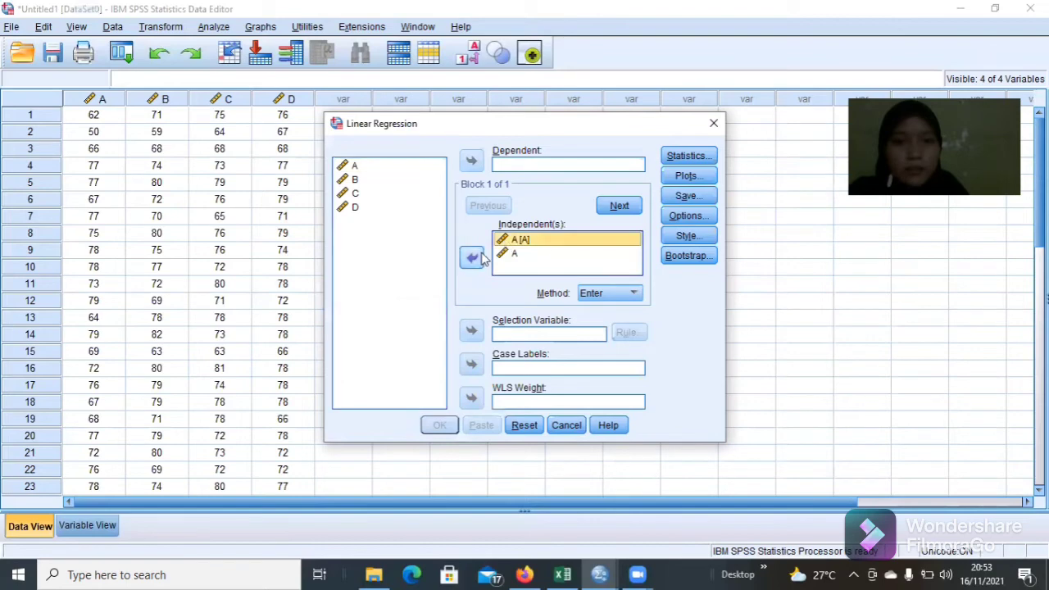
{"action": "left_click", "coordinate": [472, 257]}
{"action": "left_click", "coordinate": [505, 243]}
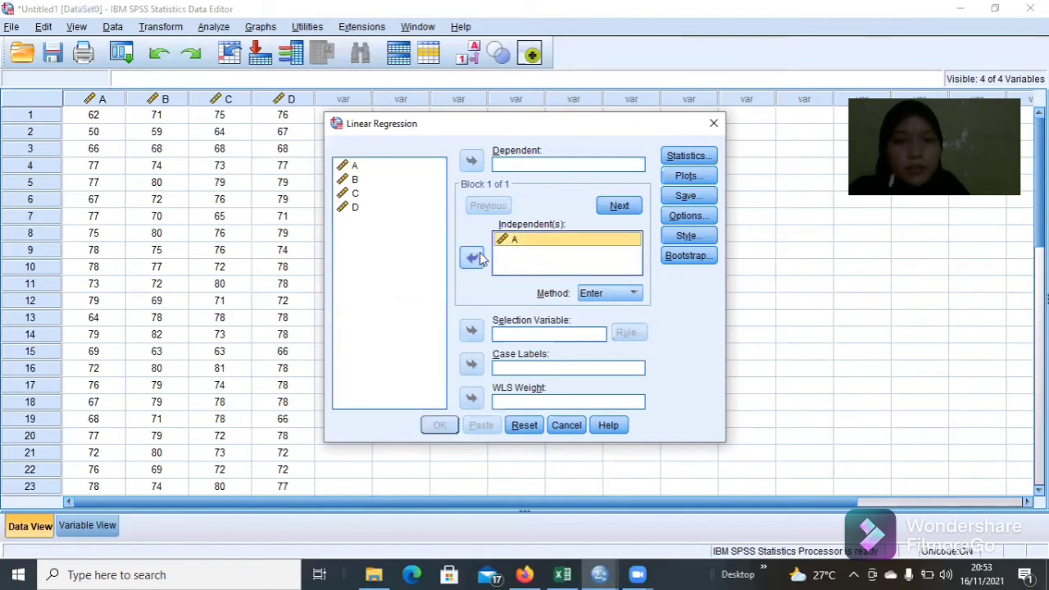
{"action": "left_click", "coordinate": [475, 258]}
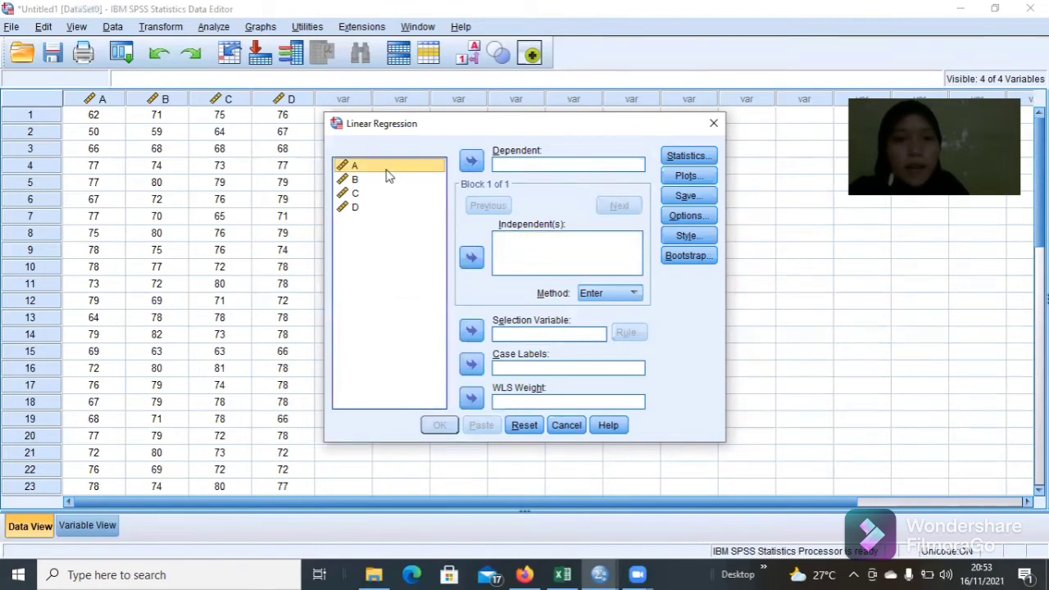
Add variables A, B and C as the independent variables of the linear regression.
{"action": "left_click", "coordinate": [472, 257]}
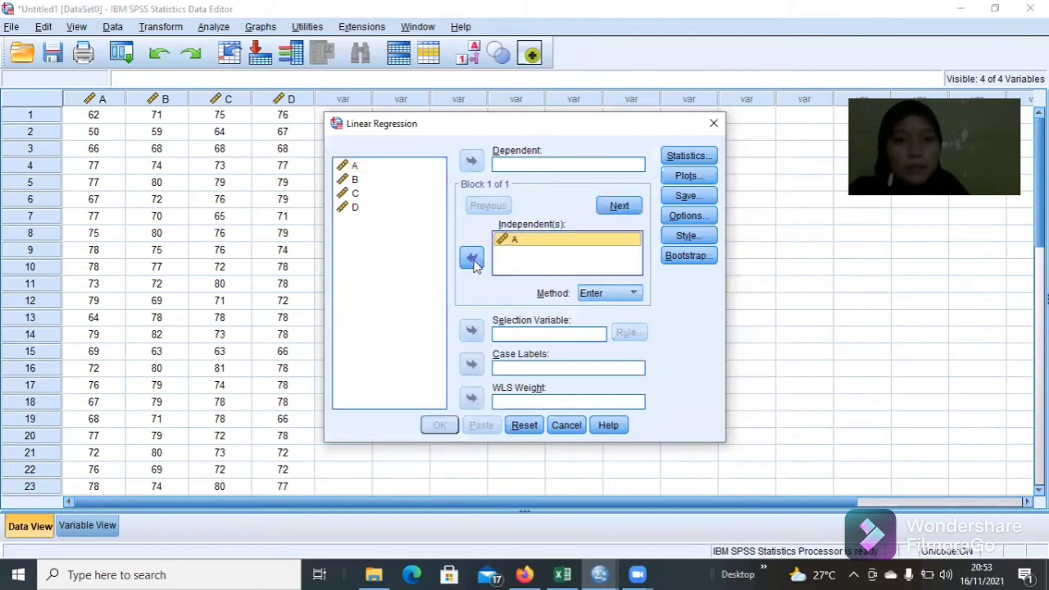
{"action": "left_click", "coordinate": [386, 179]}
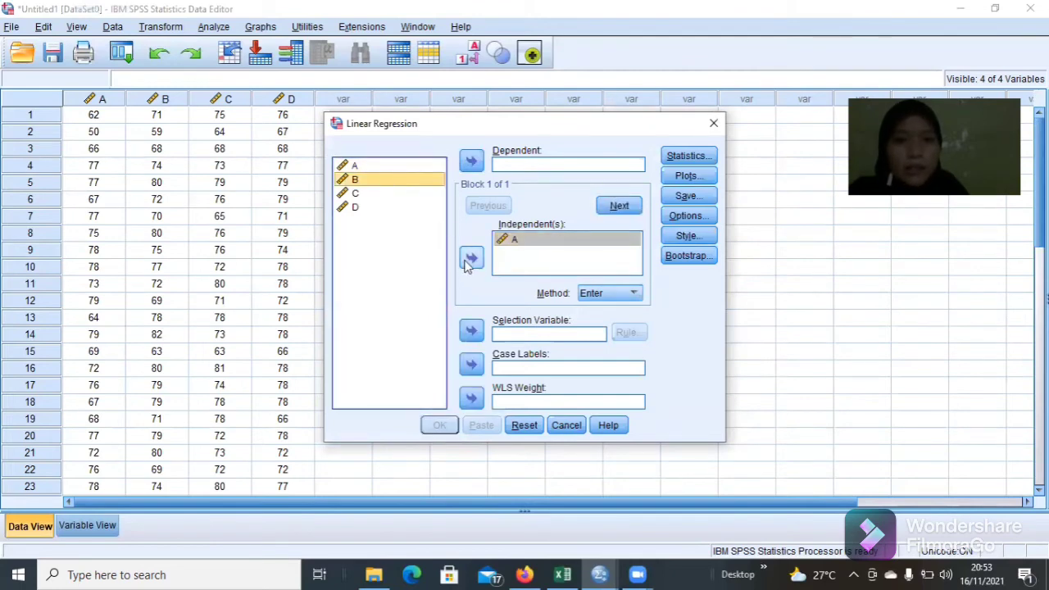
{"action": "left_click", "coordinate": [471, 258]}
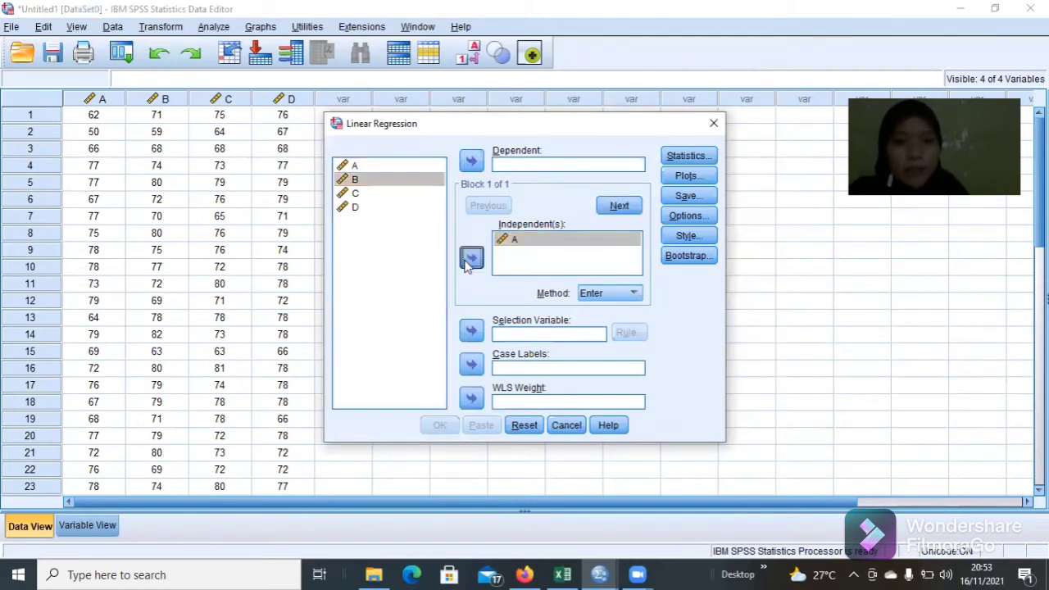
{"action": "left_click", "coordinate": [354, 194]}
{"action": "left_click", "coordinate": [471, 257]}
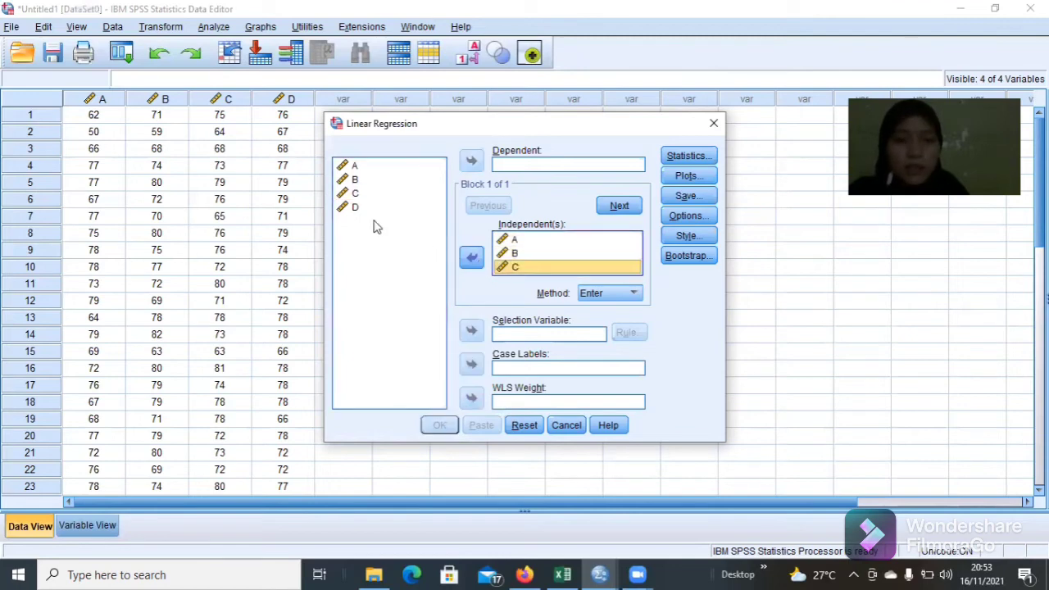
Set D as the dependent variable, run the linear regression and maximize the output window.
{"action": "left_click", "coordinate": [360, 209]}
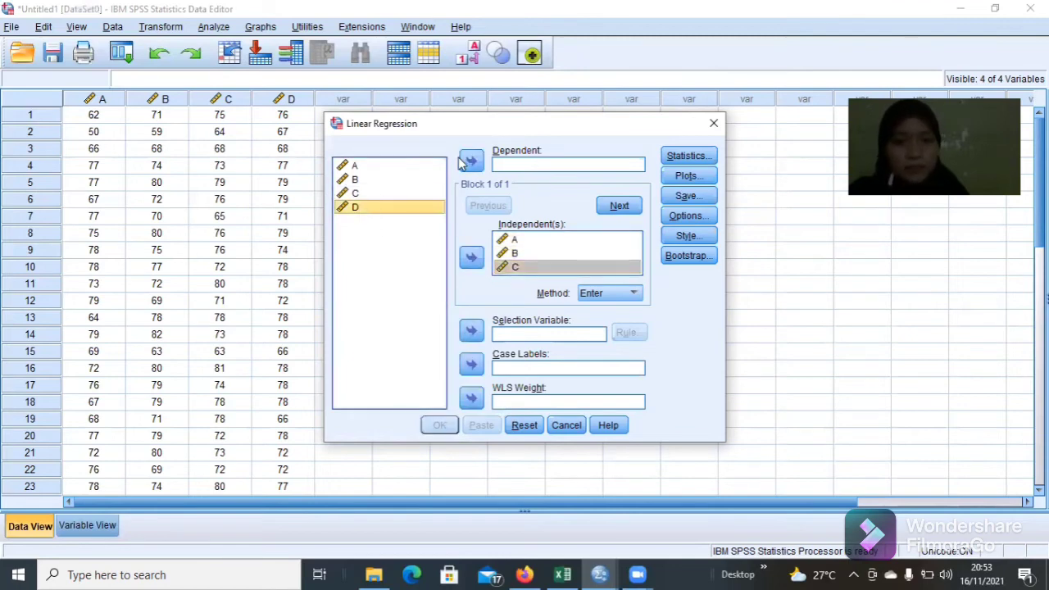
{"action": "left_click", "coordinate": [471, 161]}
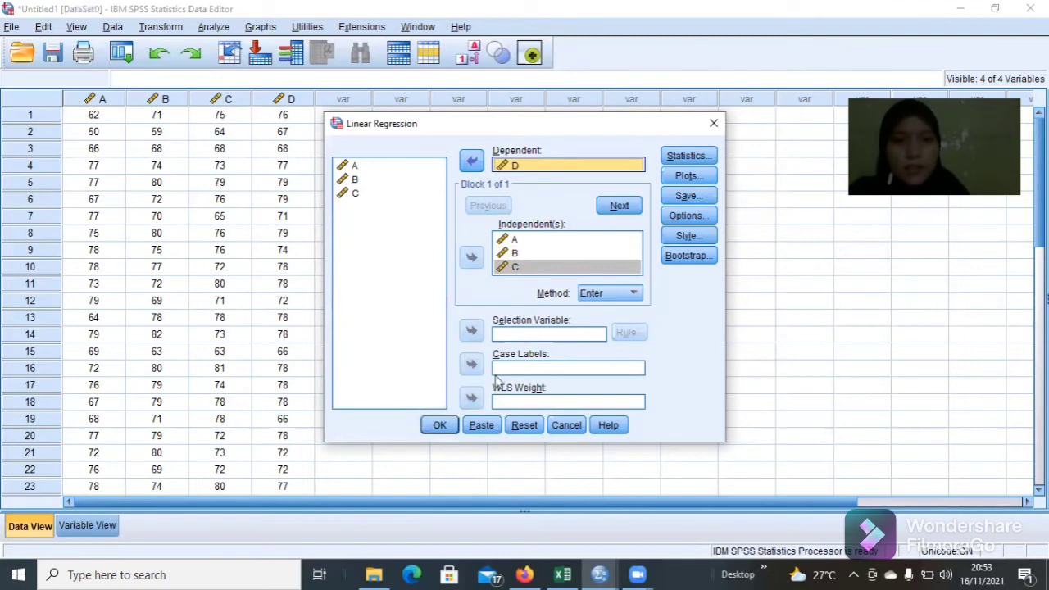
{"action": "left_click", "coordinate": [456, 426]}
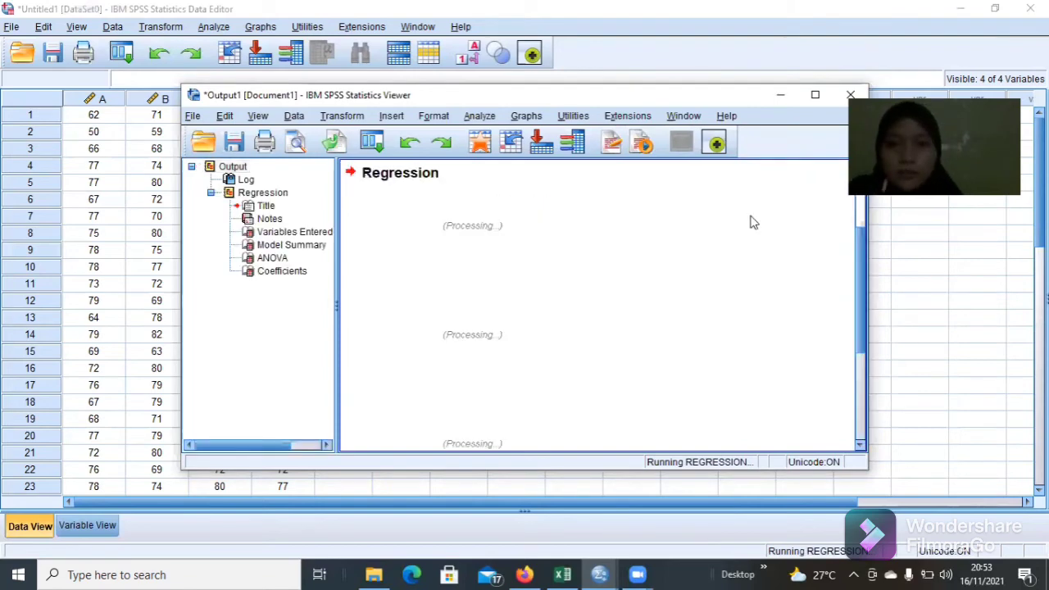
{"action": "left_click", "coordinate": [814, 95]}
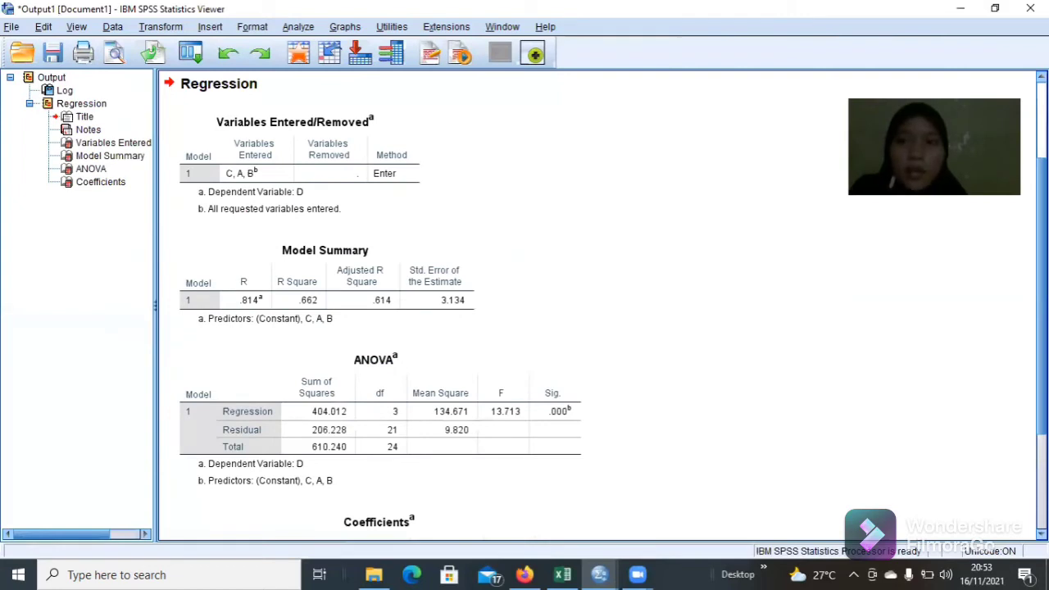
Examine the regression output, from the Variables Entered/Removed and Model Summary tables down to ANOVA and the Sig. values under Coefficients.
{"action": "scroll", "coordinate": [598, 308], "scroll_direction": "up", "scroll_amount": 3}
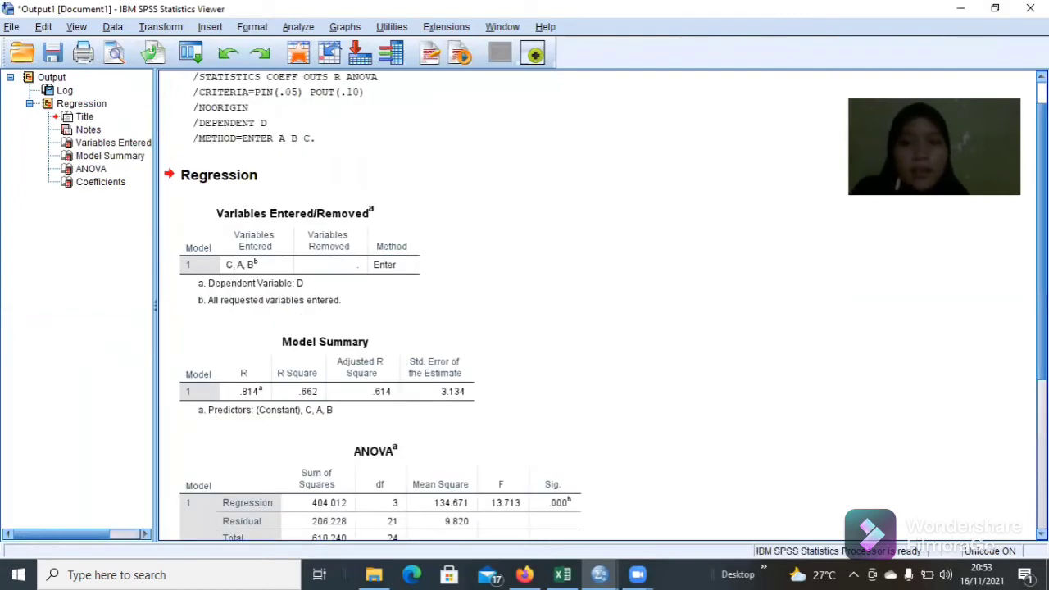
{"action": "scroll", "coordinate": [598, 308], "scroll_direction": "down", "scroll_amount": 1}
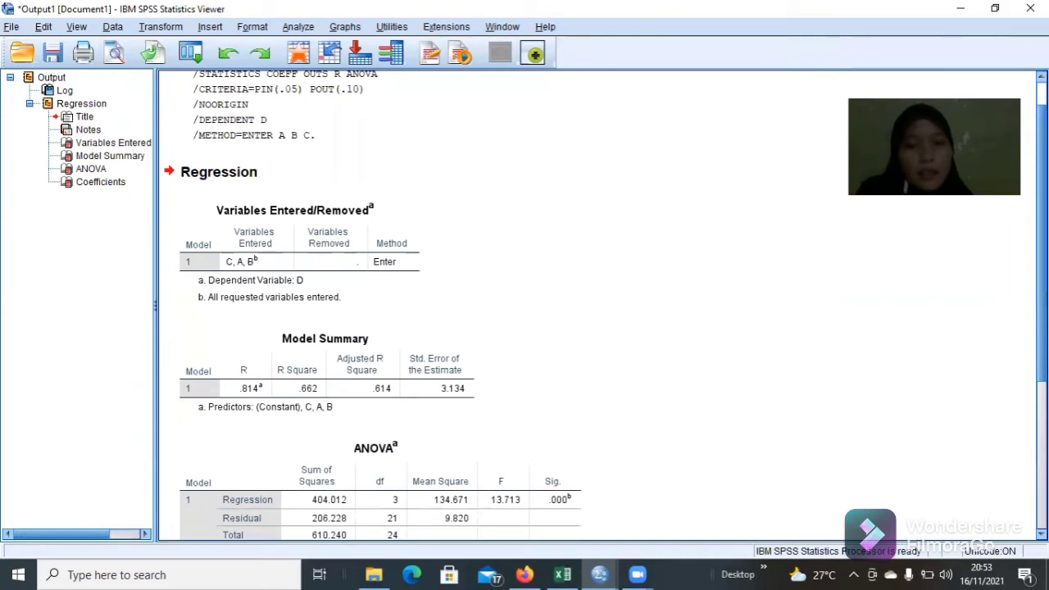
{"action": "scroll", "coordinate": [988, 246], "scroll_direction": "down", "scroll_amount": 3}
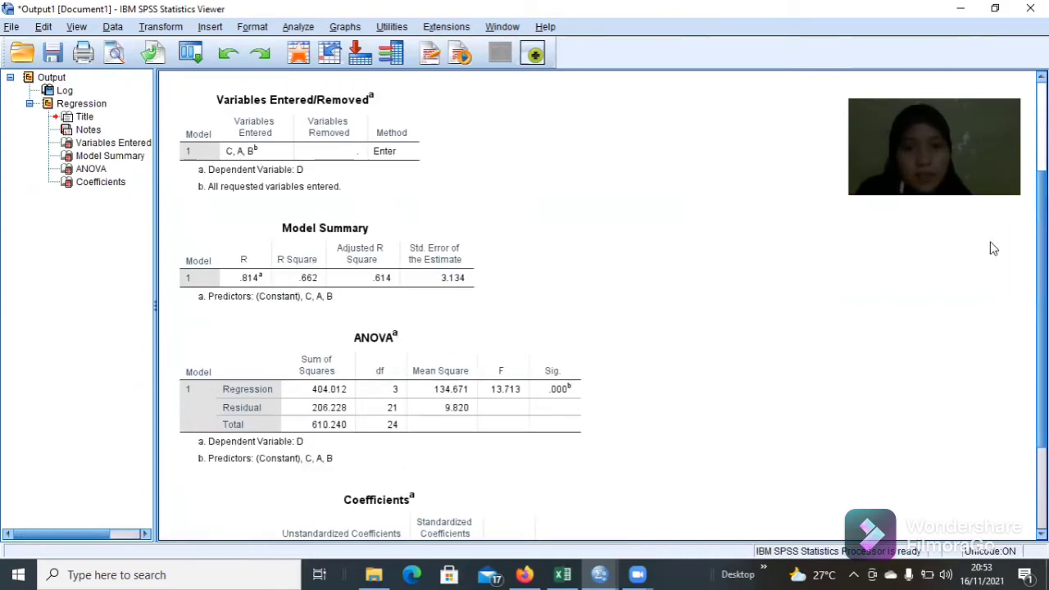
{"action": "scroll", "coordinate": [990, 236], "scroll_direction": "up", "scroll_amount": 1}
{"action": "scroll", "coordinate": [990, 248], "scroll_direction": "down", "scroll_amount": 1}
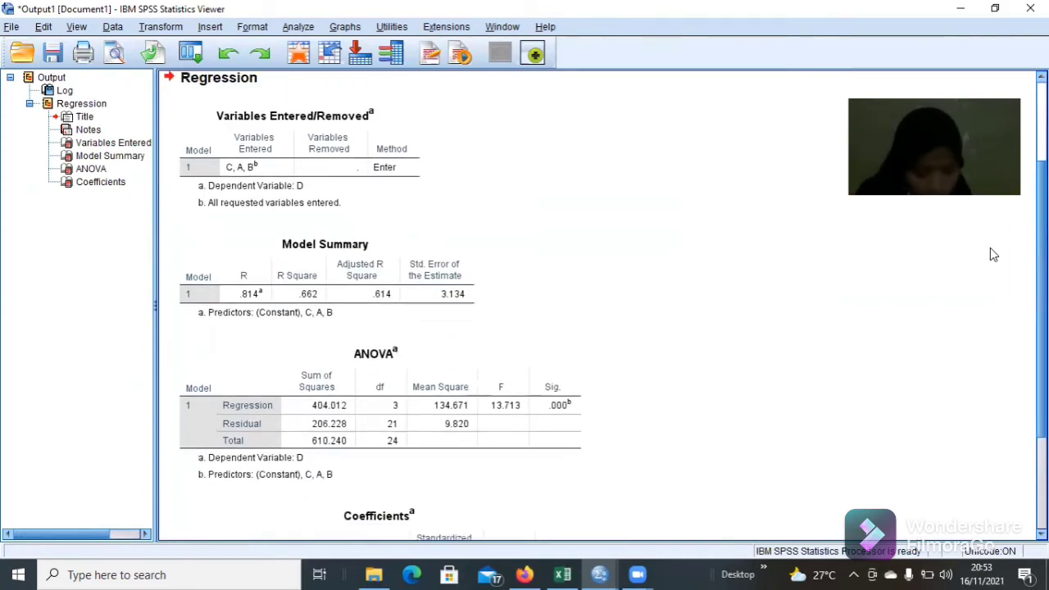
{"action": "scroll", "coordinate": [990, 247], "scroll_direction": "down", "scroll_amount": 1}
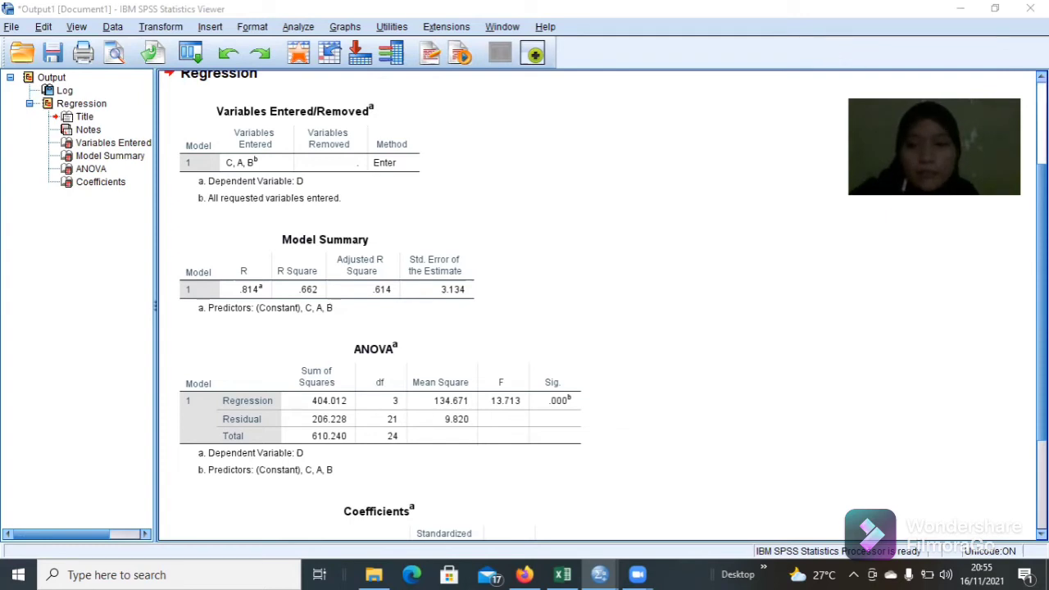
{"action": "scroll", "coordinate": [573, 311], "scroll_direction": "down", "scroll_amount": 3}
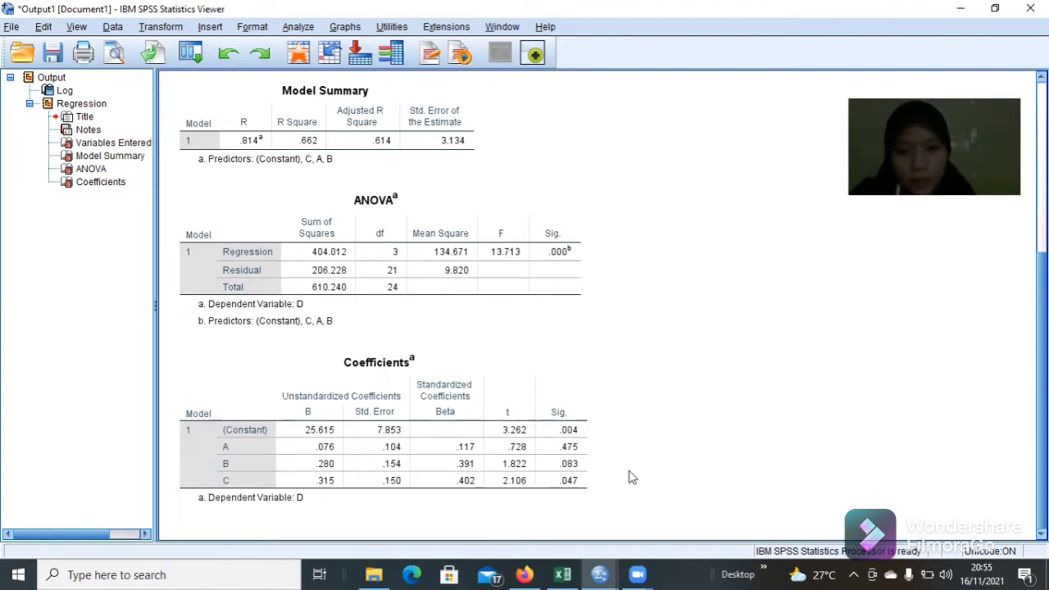
{"action": "left_click", "coordinate": [565, 473]}
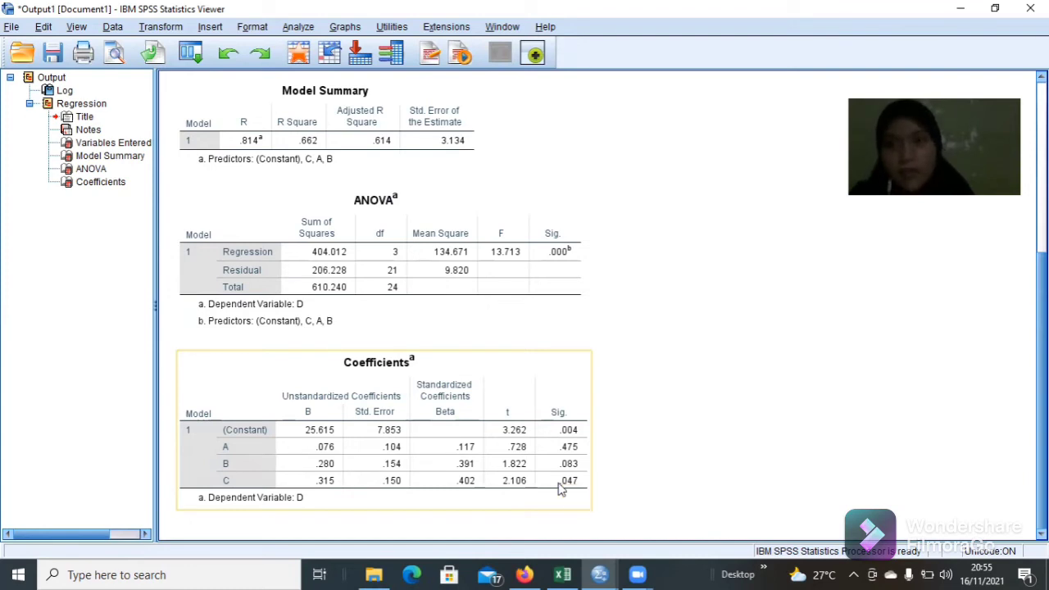
{"action": "left_click", "coordinate": [528, 334]}
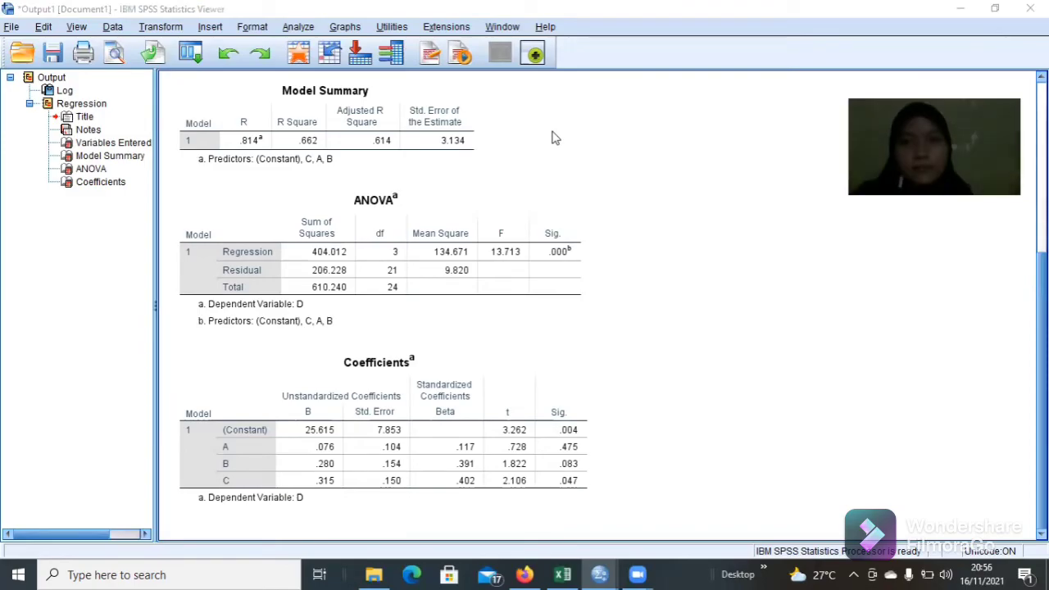
Return to the Data Editor, reopen Linear Regression and clear all its independent and dependent variables.
{"action": "key", "text": "alt+Tab"}
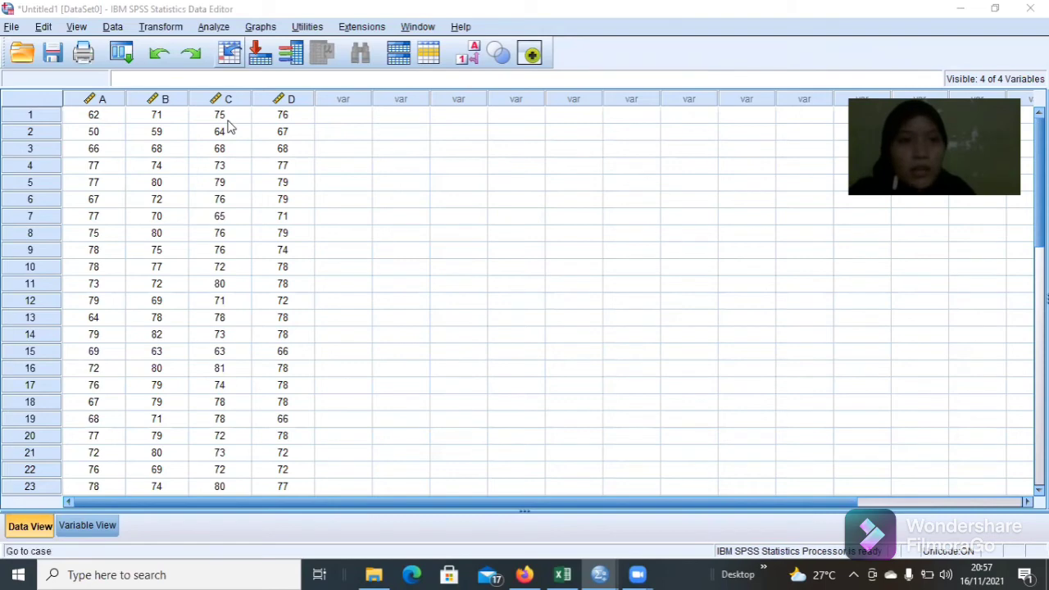
{"action": "left_click", "coordinate": [213, 26]}
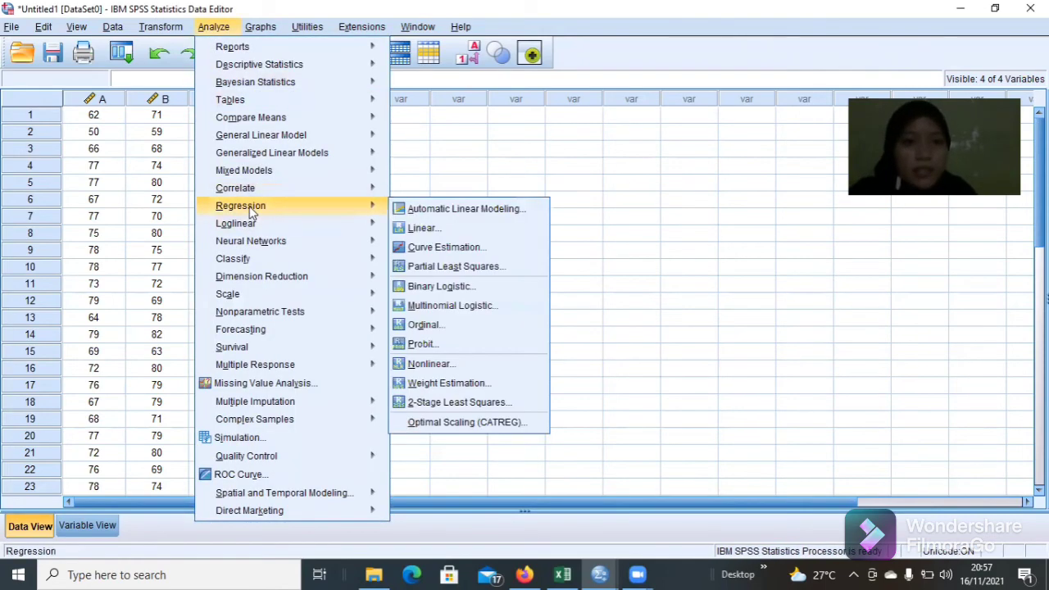
{"action": "left_click", "coordinate": [414, 229]}
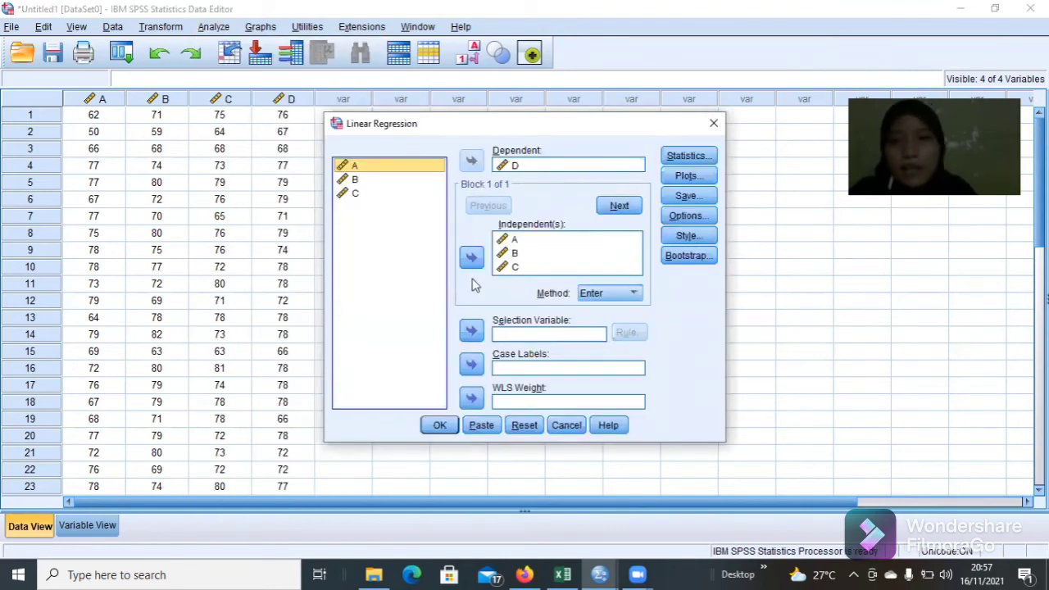
{"action": "left_click", "coordinate": [517, 239]}
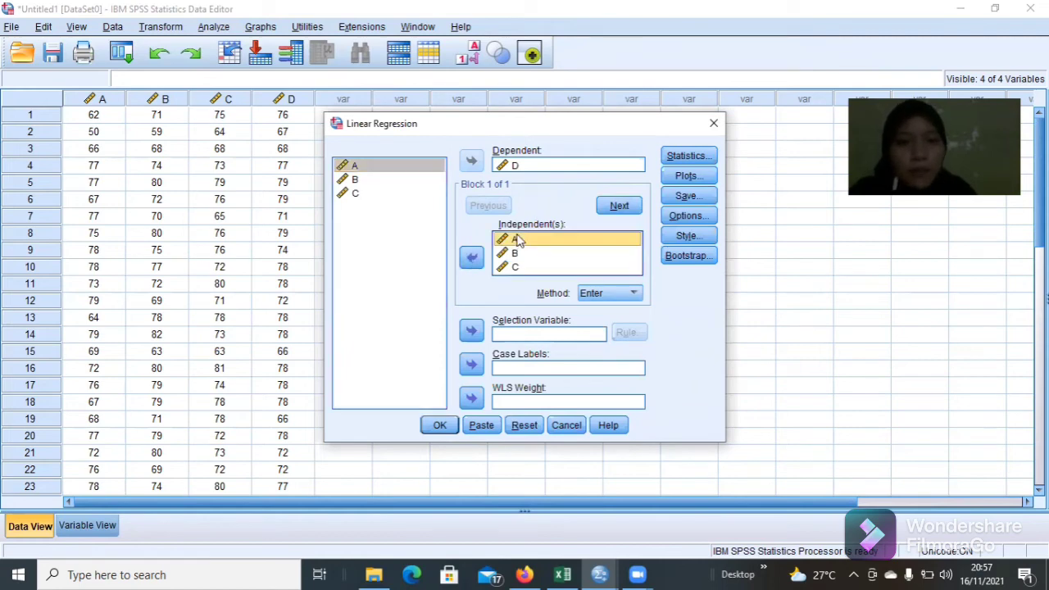
{"action": "left_click", "coordinate": [471, 258]}
{"action": "left_click", "coordinate": [507, 255]}
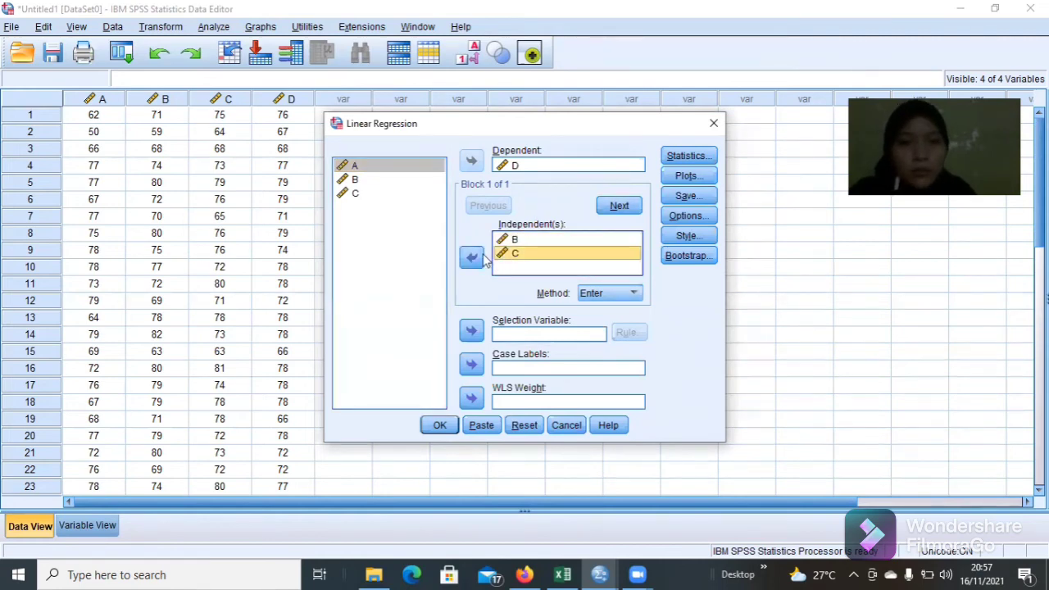
{"action": "left_click", "coordinate": [471, 257]}
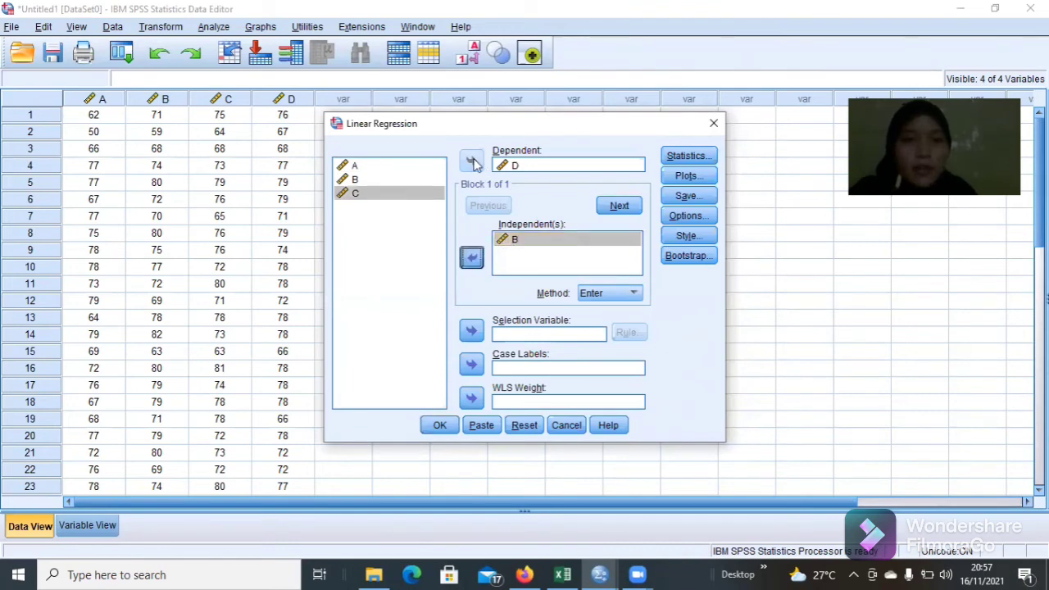
{"action": "left_click", "coordinate": [506, 166]}
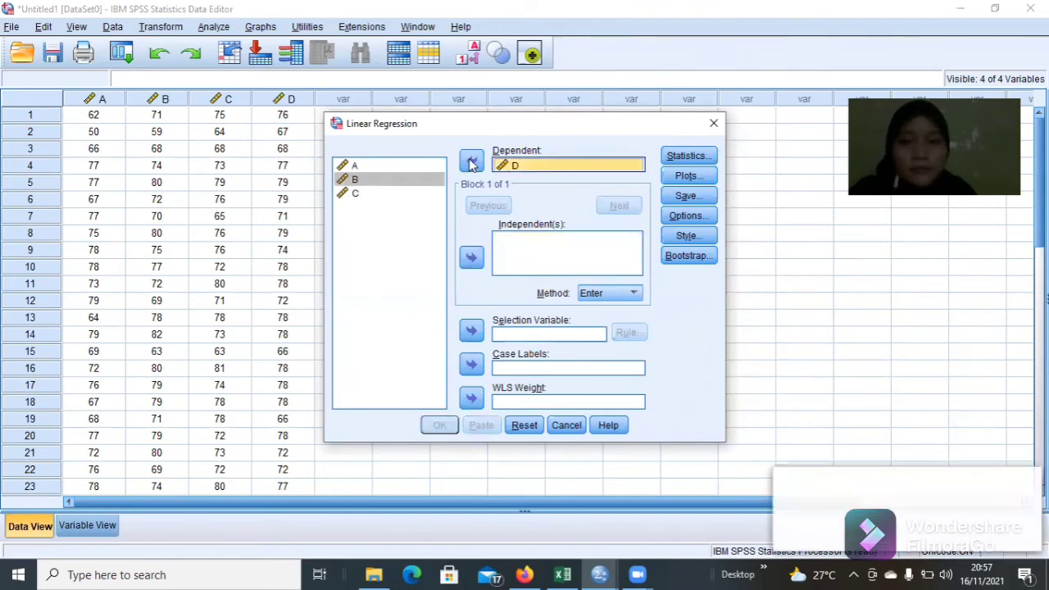
{"action": "left_click", "coordinate": [471, 161]}
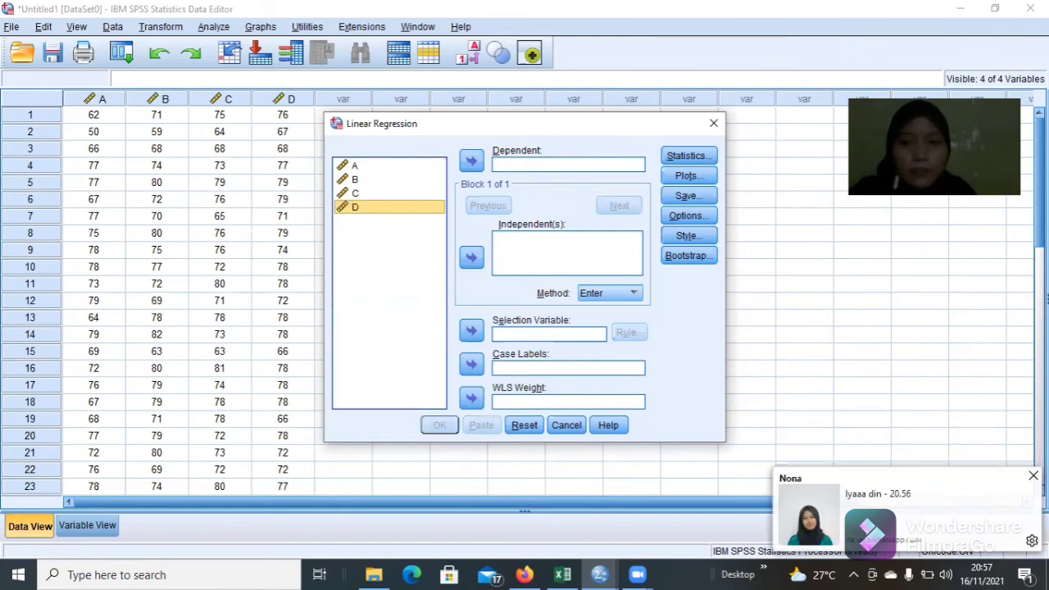
{"action": "left_click", "coordinate": [1033, 476]}
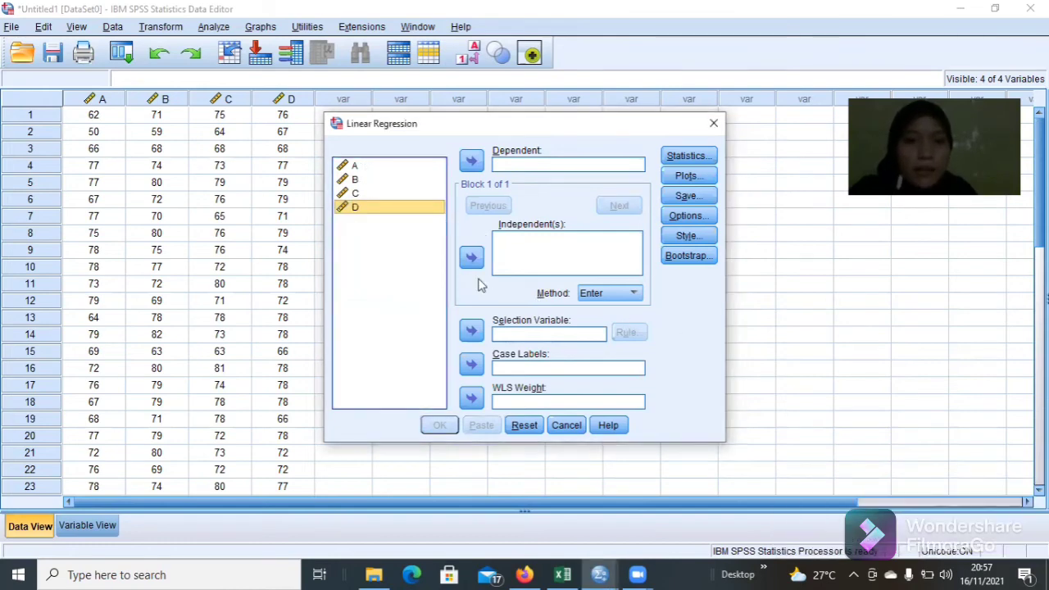
Add variables A, B and D as the independent variables of the linear regression.
{"action": "left_click", "coordinate": [354, 165]}
{"action": "left_click", "coordinate": [466, 258]}
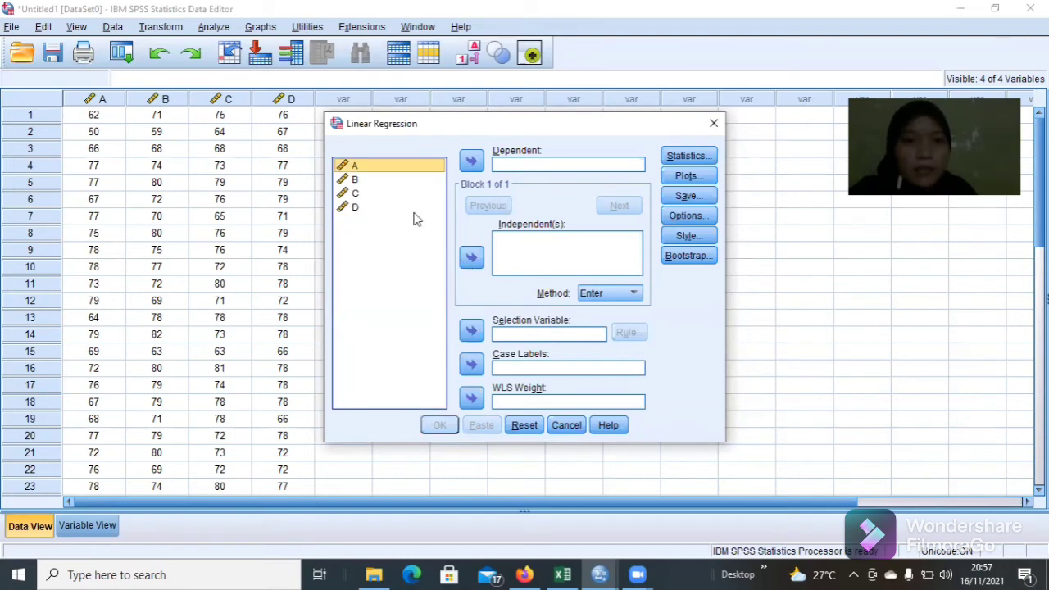
{"action": "left_click", "coordinate": [357, 179]}
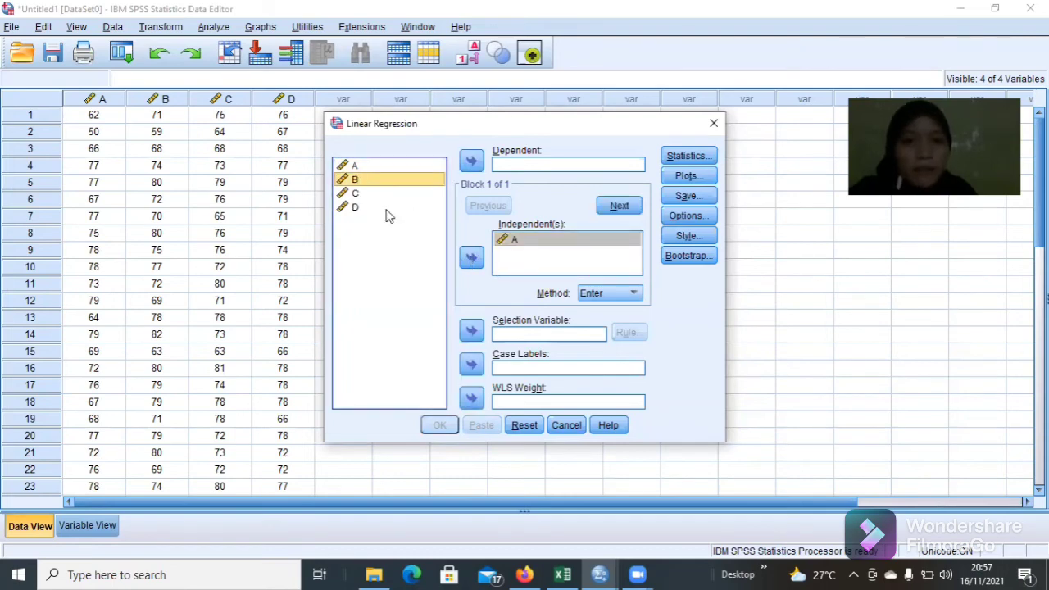
{"action": "left_click", "coordinate": [363, 209]}
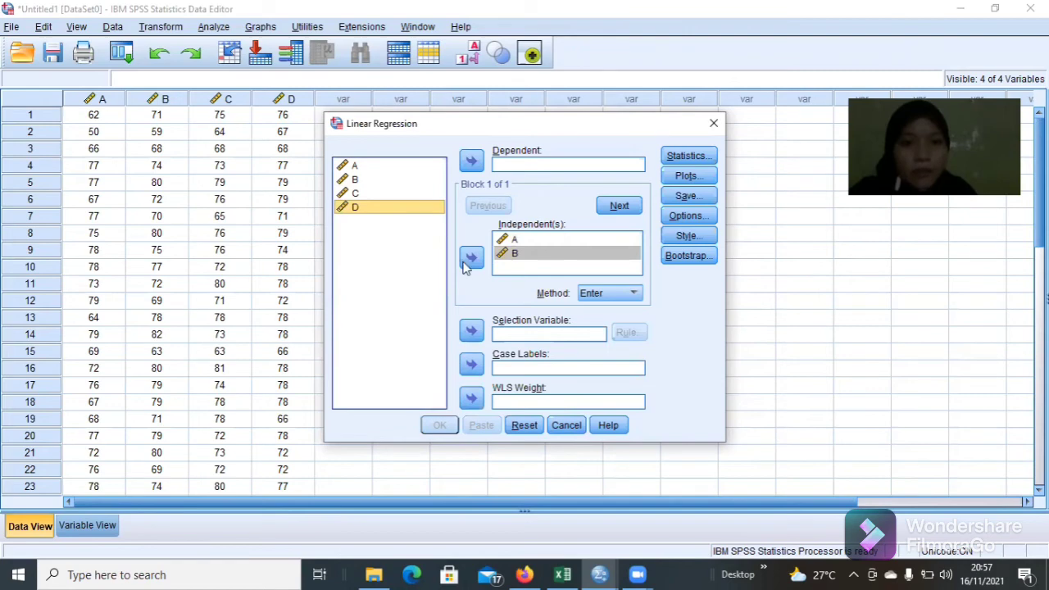
{"action": "double_click", "coordinate": [352, 207]}
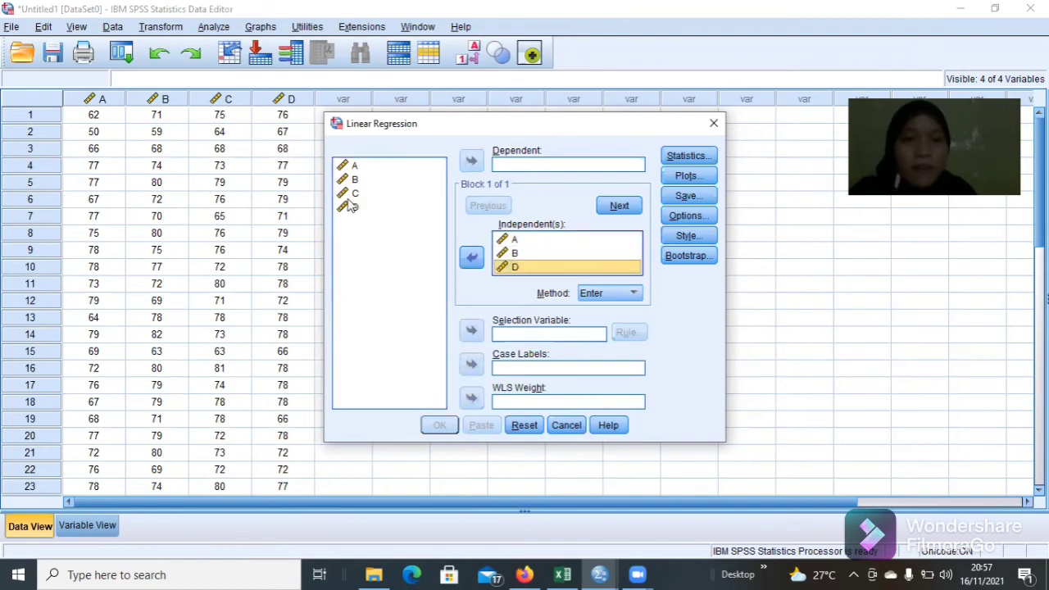
Set C as the dependent variable and run the linear regression.
{"action": "left_click", "coordinate": [354, 193]}
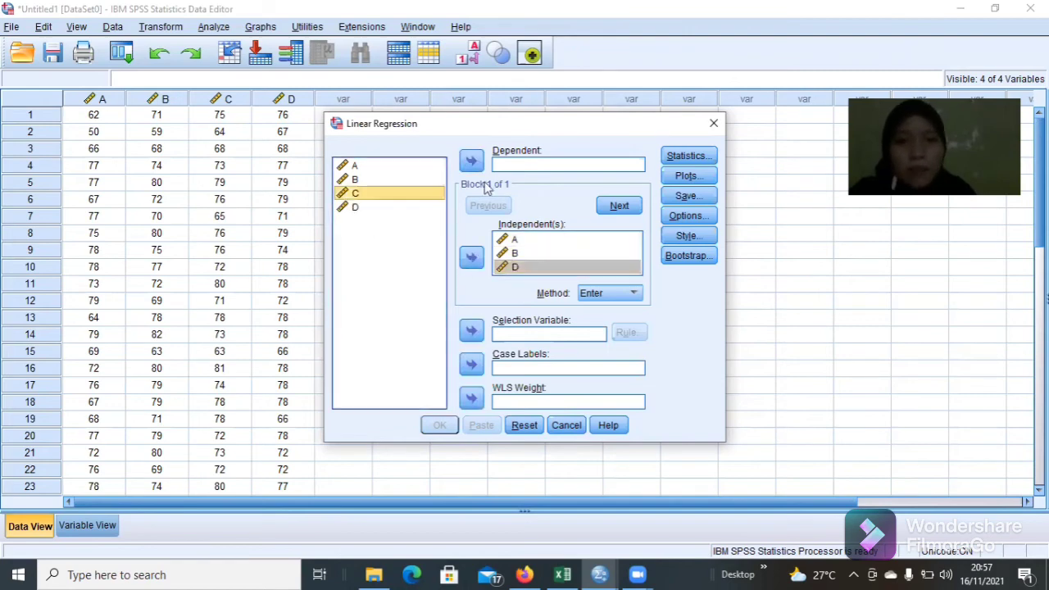
{"action": "left_click", "coordinate": [472, 161]}
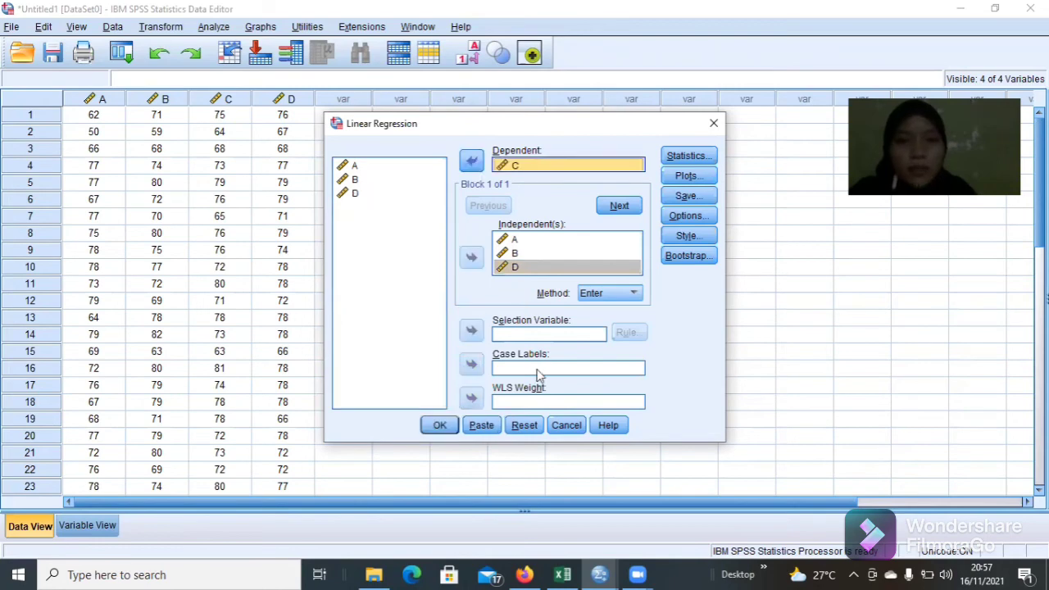
{"action": "left_click", "coordinate": [439, 425]}
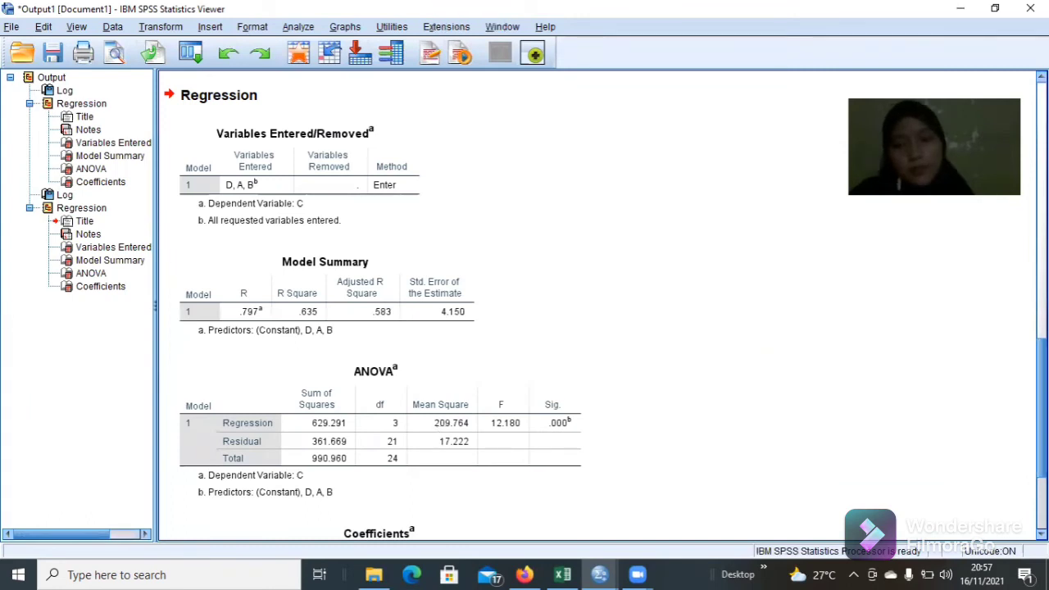
Examine the syntax log, Variables Entered/Removed and Model Summary tables of the regression on dependent variable C.
{"action": "scroll", "coordinate": [598, 303], "scroll_direction": "down", "scroll_amount": 4}
{"action": "scroll", "coordinate": [598, 303], "scroll_direction": "up", "scroll_amount": 7}
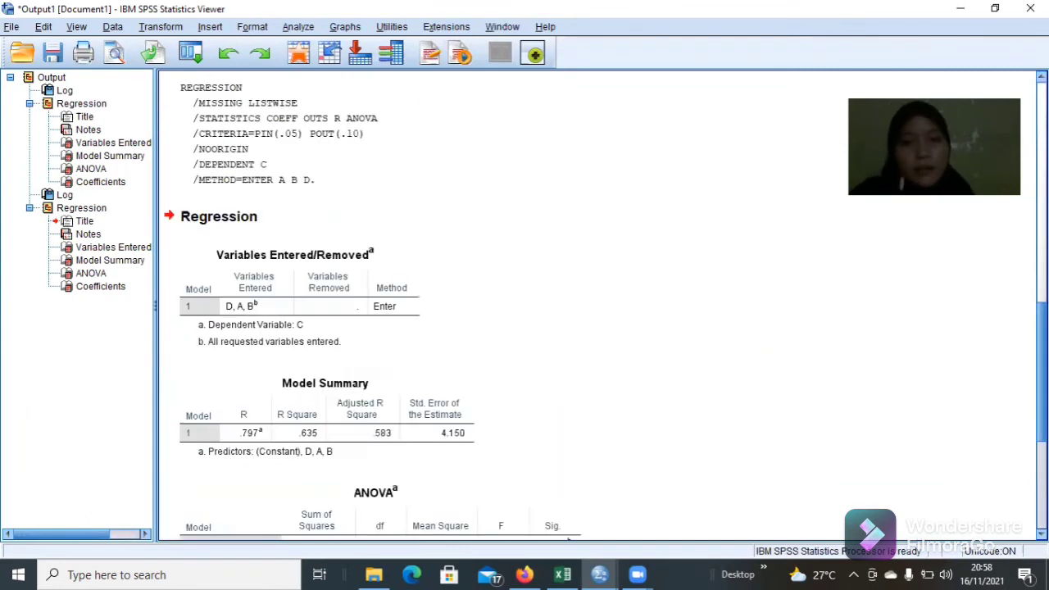
{"action": "scroll", "coordinate": [598, 303], "scroll_direction": "down", "scroll_amount": 1}
{"action": "scroll", "coordinate": [599, 303], "scroll_direction": "down", "scroll_amount": 1}
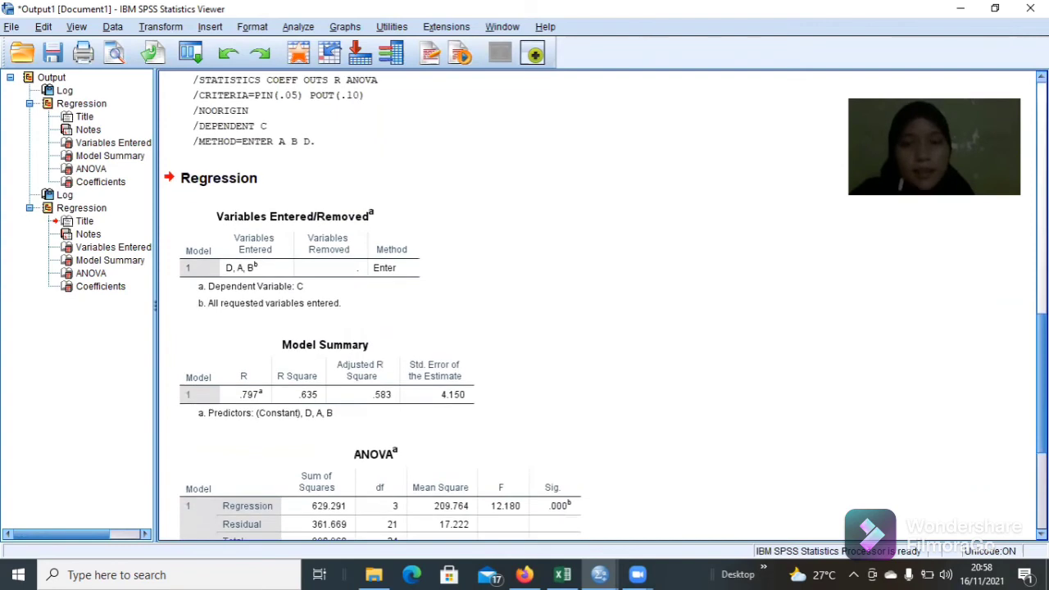
{"action": "scroll", "coordinate": [599, 303], "scroll_direction": "down", "scroll_amount": 1}
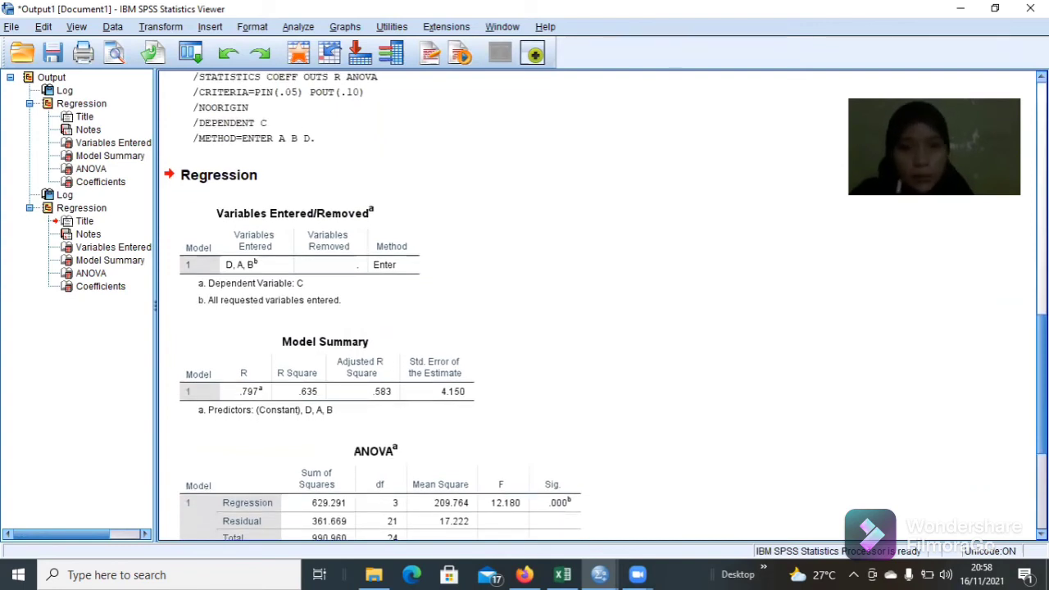
{"action": "scroll", "coordinate": [598, 303], "scroll_direction": "down", "scroll_amount": 1}
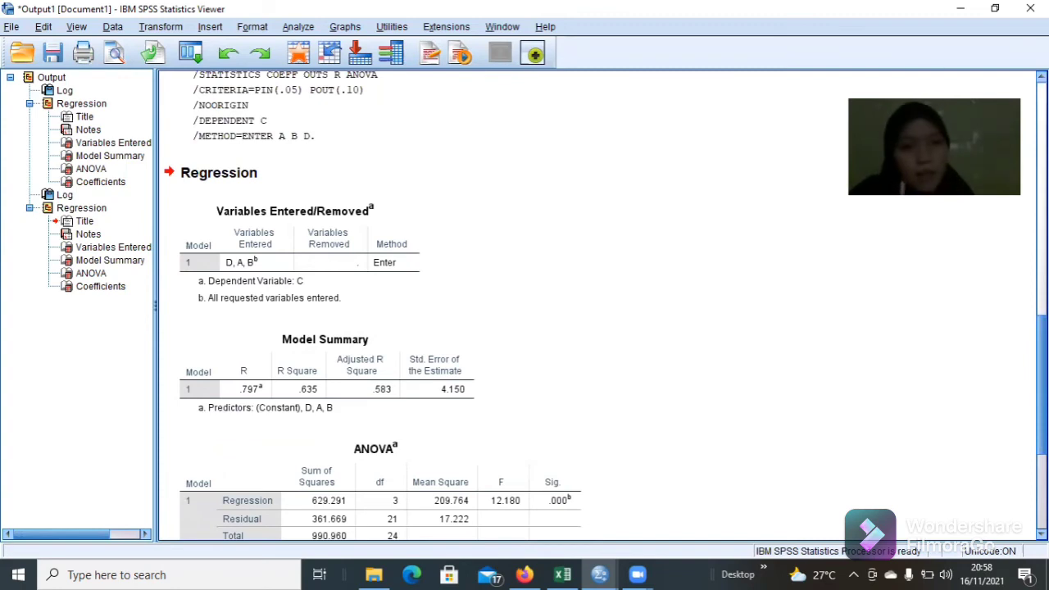
{"action": "scroll", "coordinate": [598, 303], "scroll_direction": "up", "scroll_amount": 2}
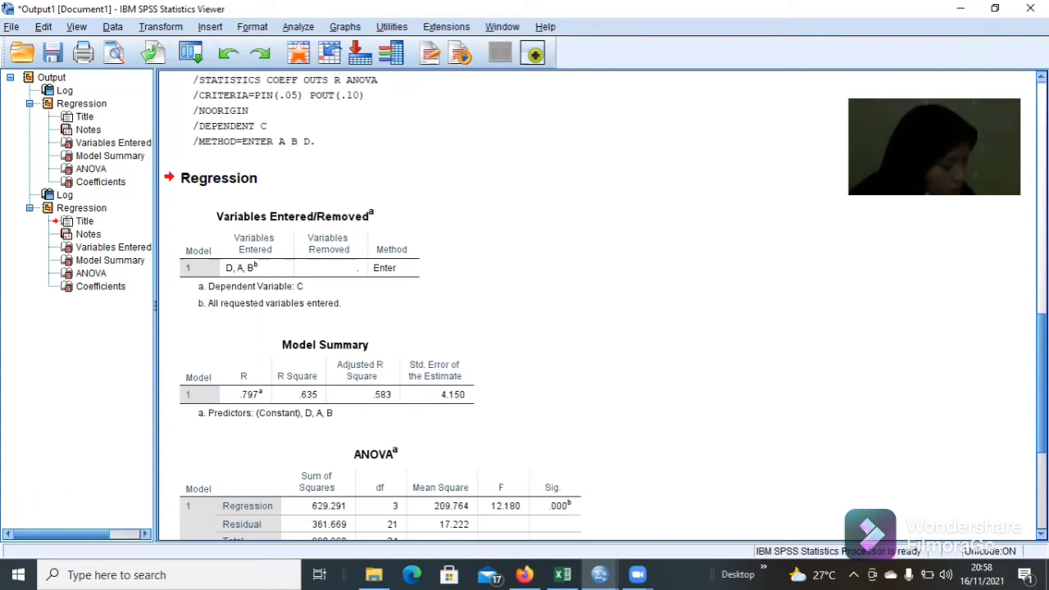
{"action": "left_click", "coordinate": [367, 498]}
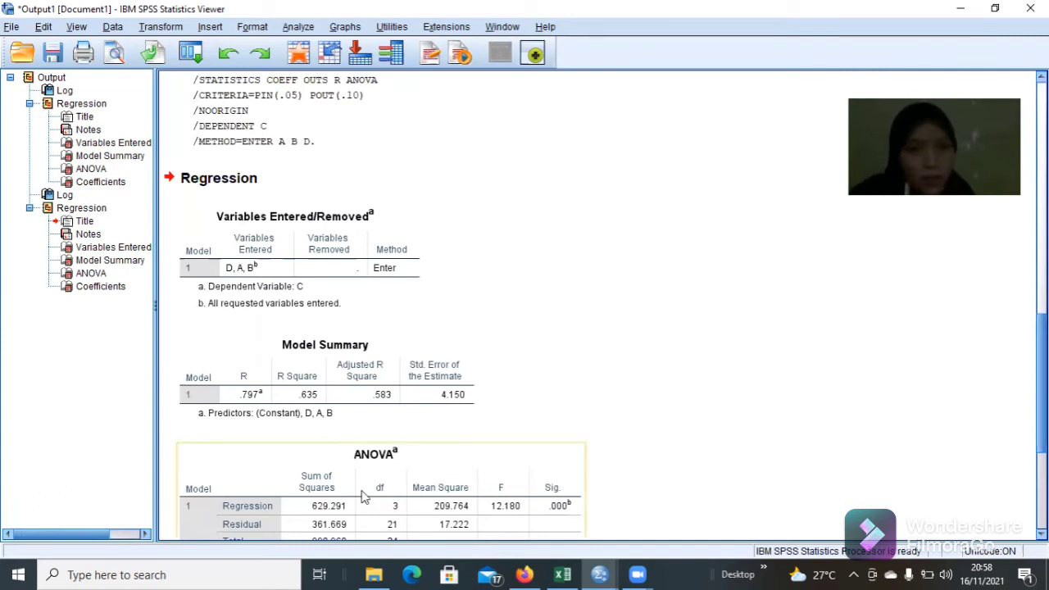
{"action": "left_click", "coordinate": [330, 412]}
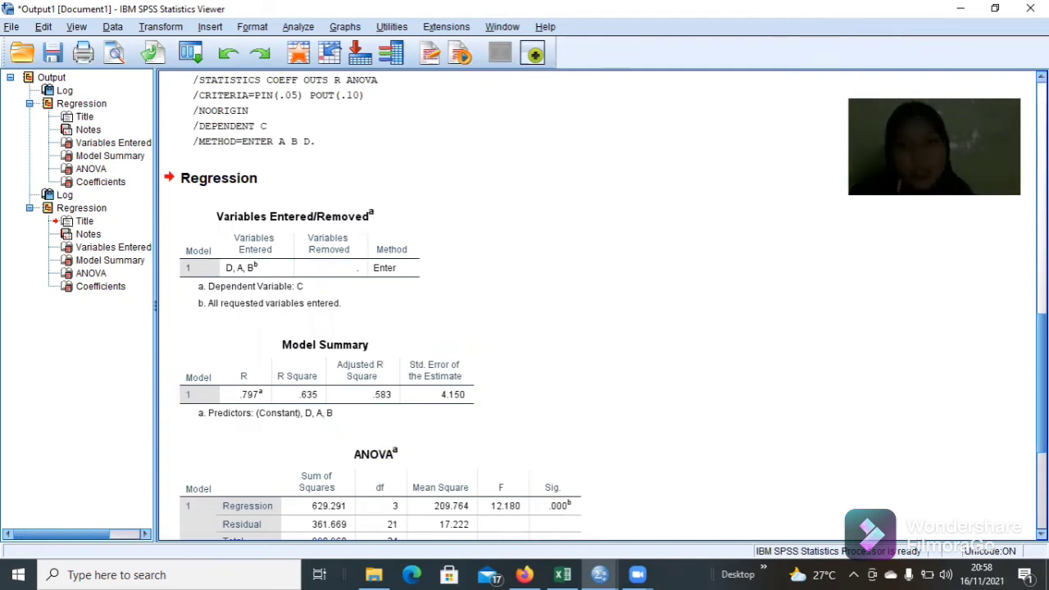
Examine the ANOVA table and the t and Sig. values of A, B and D in the Coefficients table for dependent variable C.
{"action": "scroll", "coordinate": [598, 307], "scroll_direction": "down", "scroll_amount": 5}
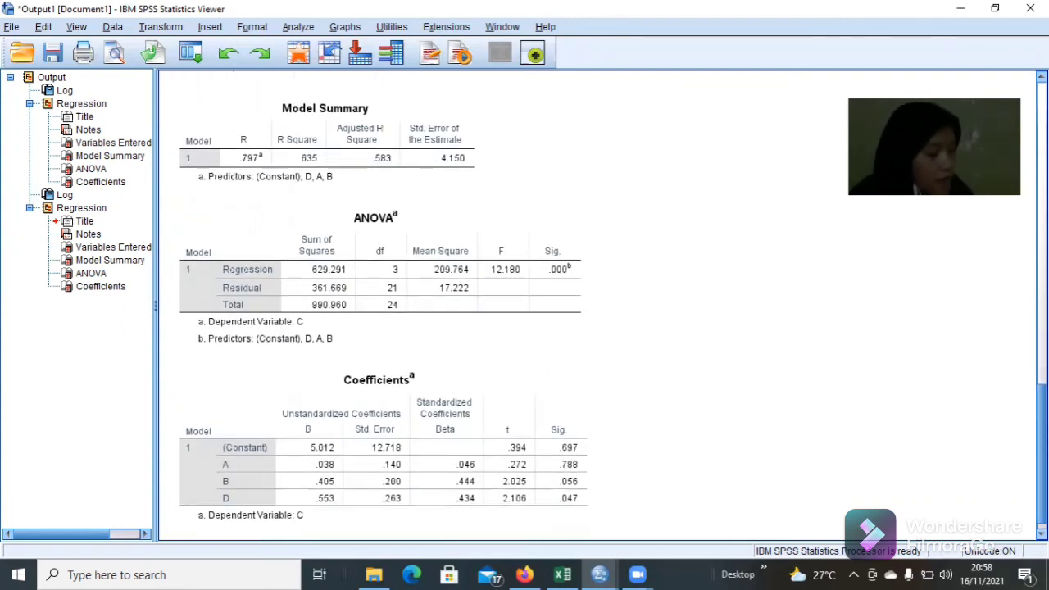
{"action": "scroll", "coordinate": [598, 307], "scroll_direction": "up", "scroll_amount": 1}
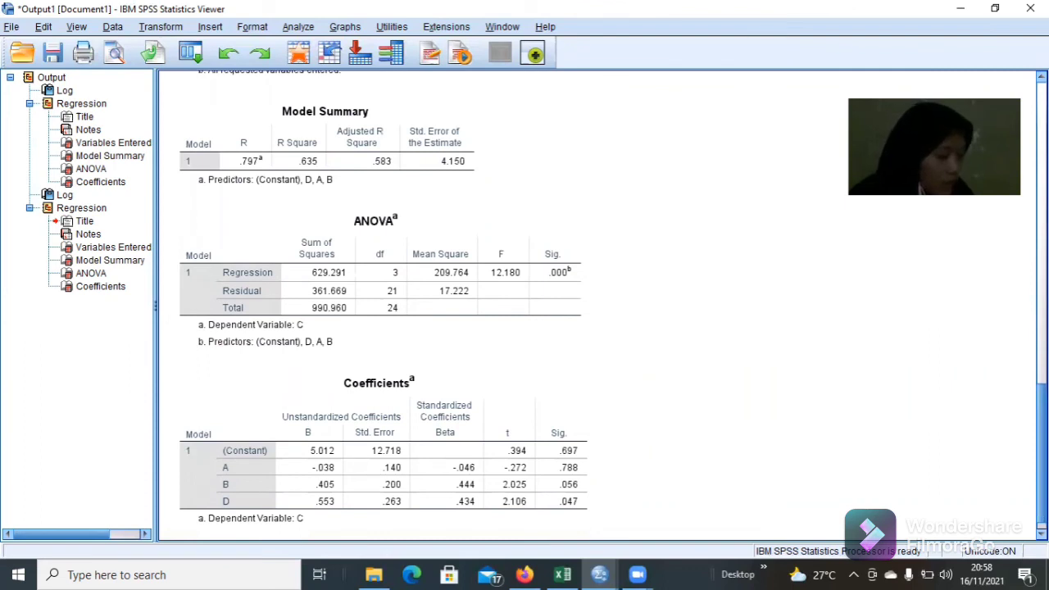
{"action": "scroll", "coordinate": [598, 307], "scroll_direction": "up", "scroll_amount": 1}
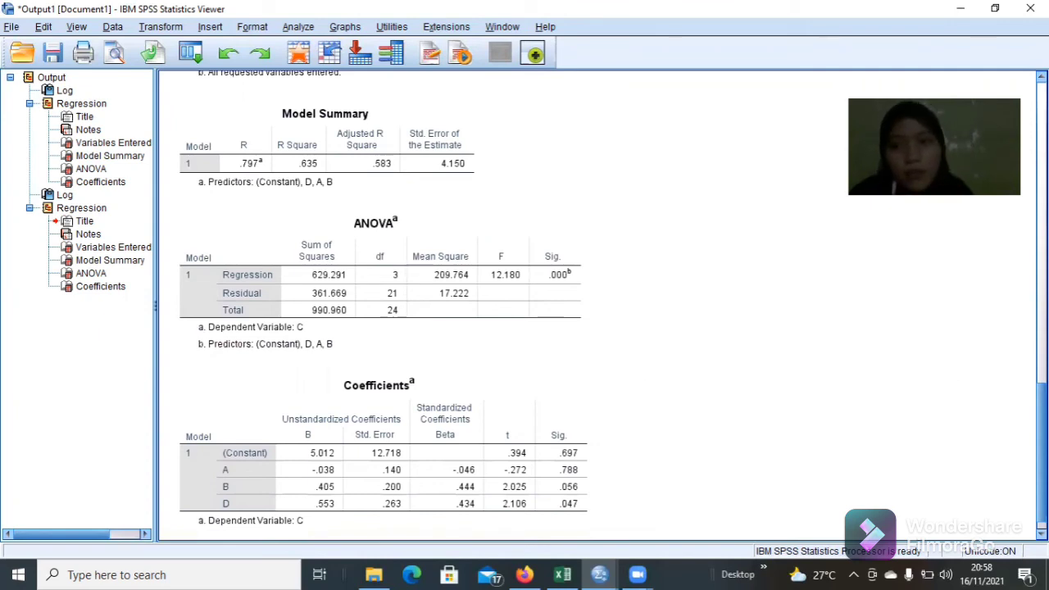
{"action": "scroll", "coordinate": [599, 303], "scroll_direction": "down", "scroll_amount": 1}
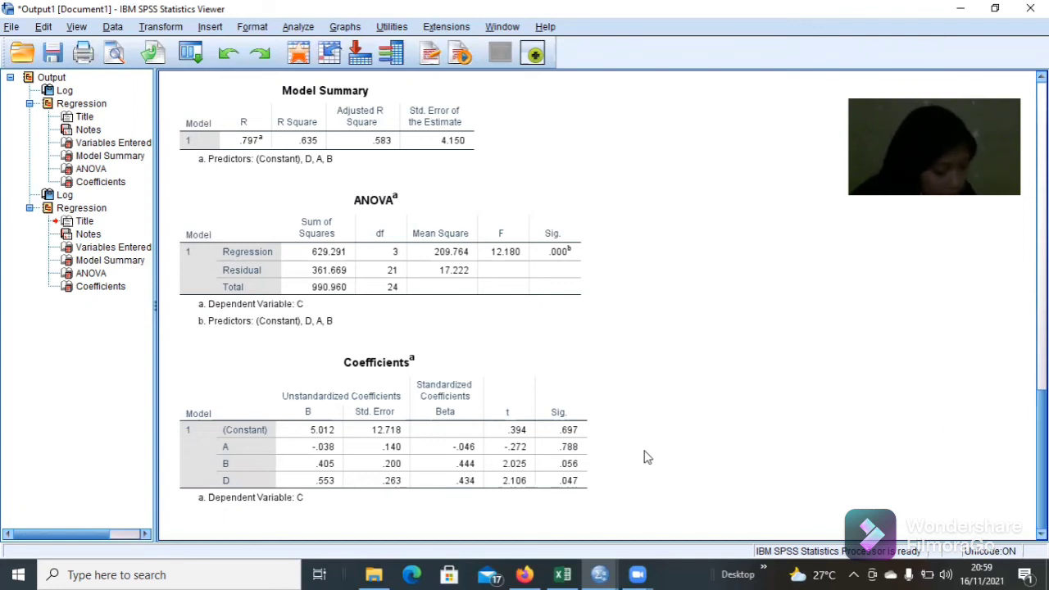
{"action": "left_click", "coordinate": [581, 451]}
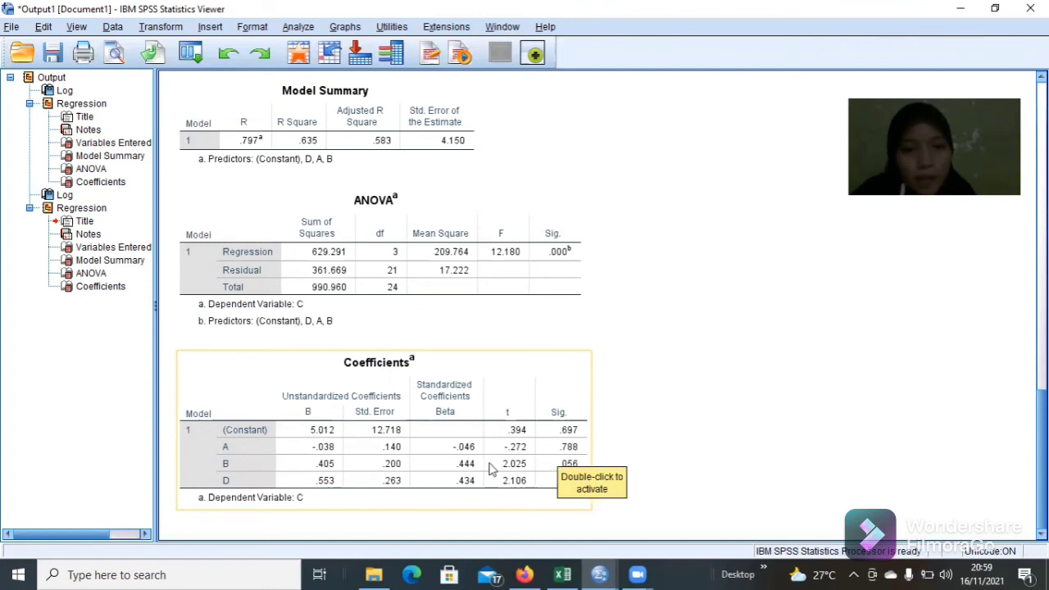
{"action": "left_click", "coordinate": [547, 487]}
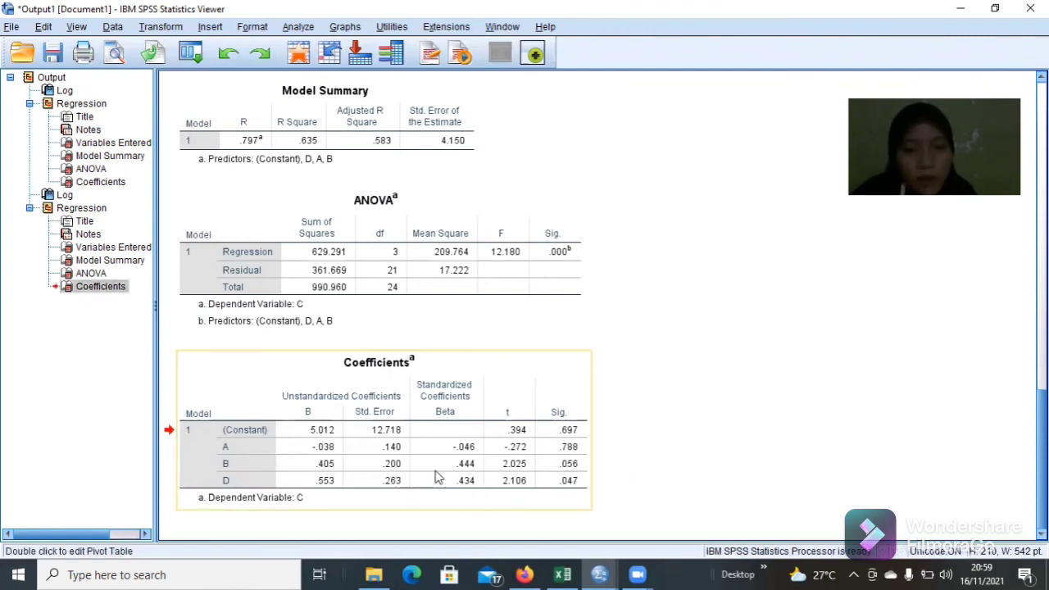